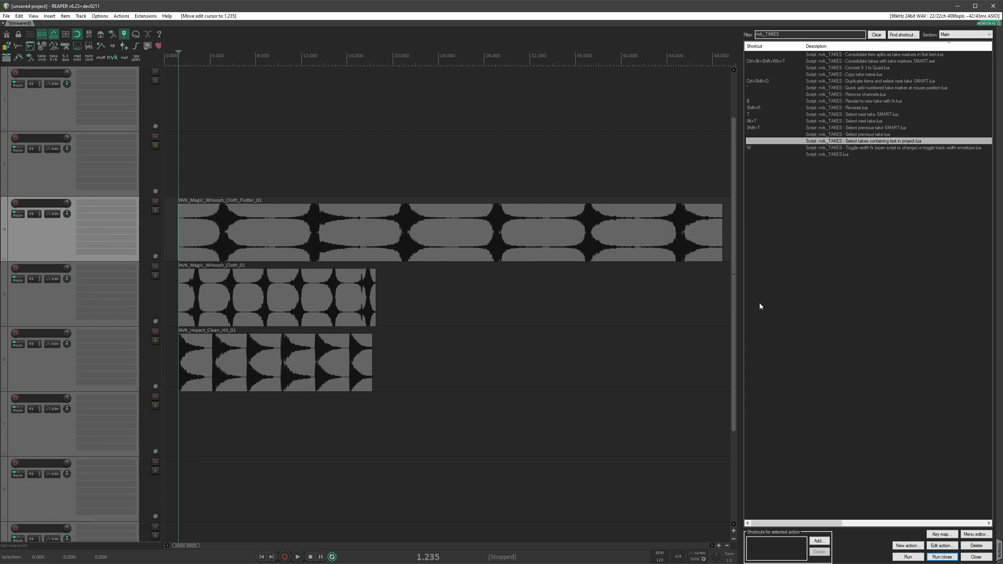
Consolidate the takes of all three items with take markers and try extending the flutter item's end over its other takes.
left_click_drag(694, 183, 321, 458)
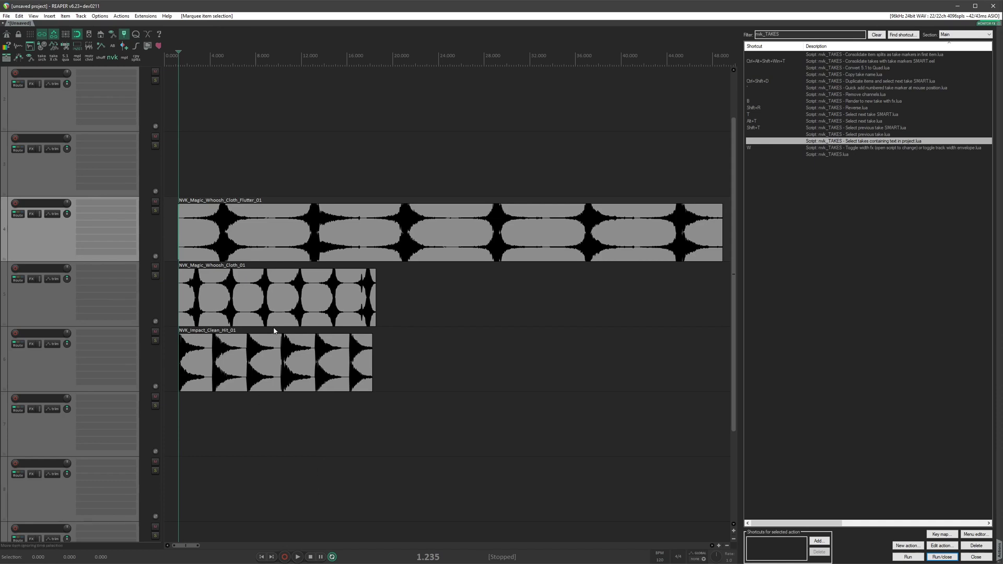
key("ctrl+alt+shift+super+t")
left_click(241, 288)
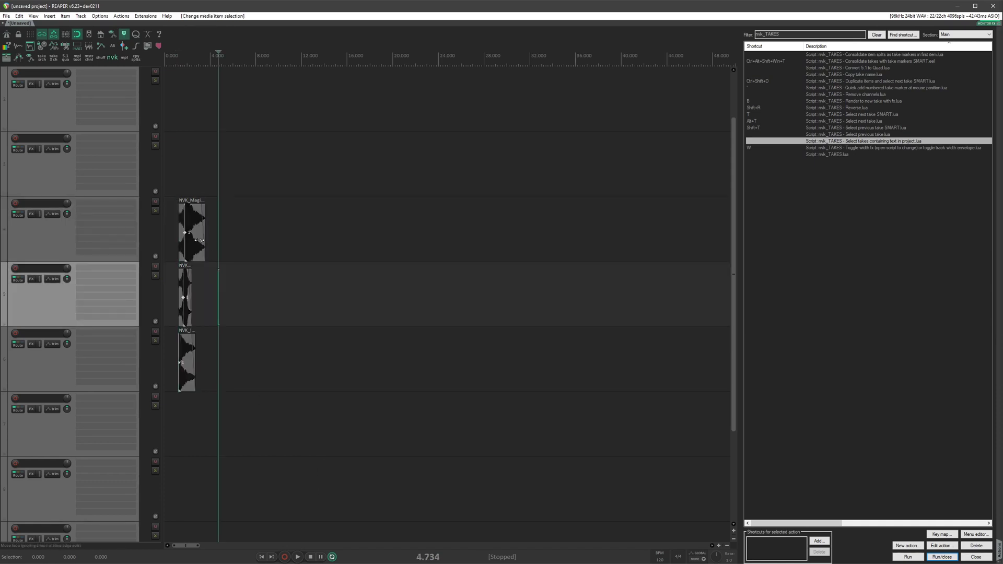
left_click_drag(205, 239, 681, 239)
key("ctrl+z")
Select the consolidated flutter whoosh item and cycle it forward and back through its takes.
left_click(187, 238)
scroll(359, 237, "up", 10)
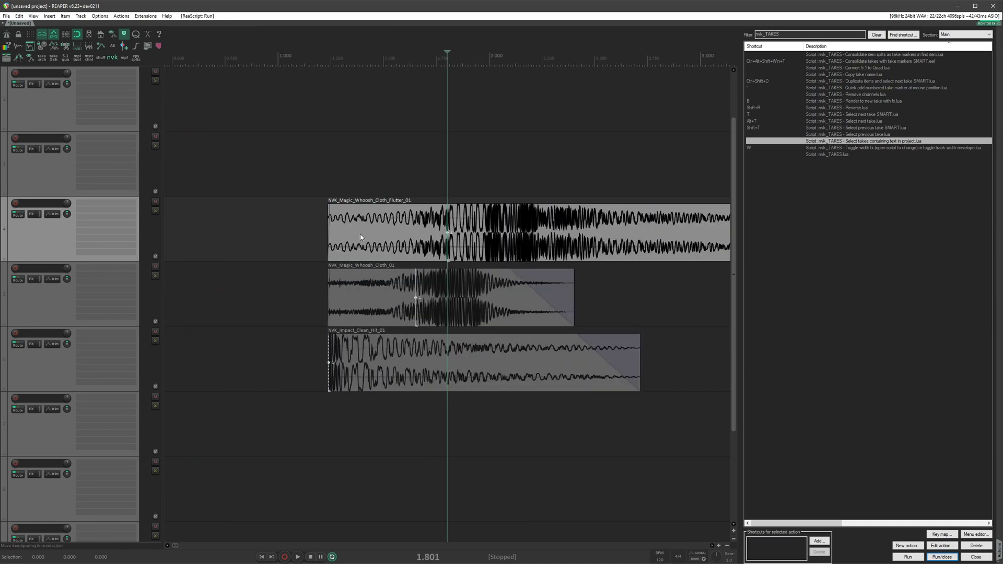
left_click(537, 243)
scroll(537, 243, "down", 3)
key("t")
key("t")
key("t")
key("shift+t")
key("shift+t")
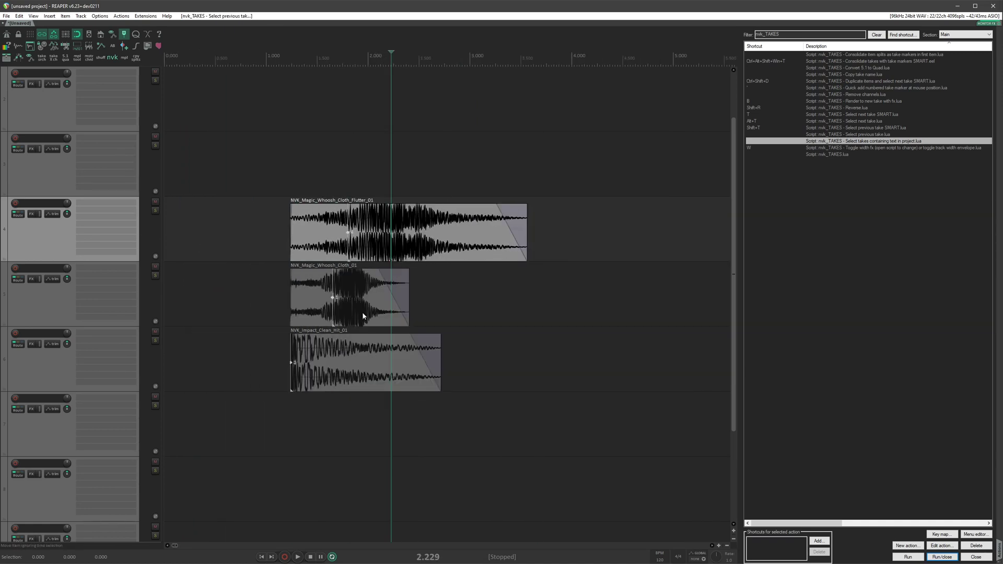
Switch the cloth whoosh item and the impact item to their previous takes several times.
left_click(360, 313)
key("shift+t")
key("shift+t")
left_click(359, 361)
key("shift+t")
key("shift+t")
key("shift+t")
left_click(366, 311)
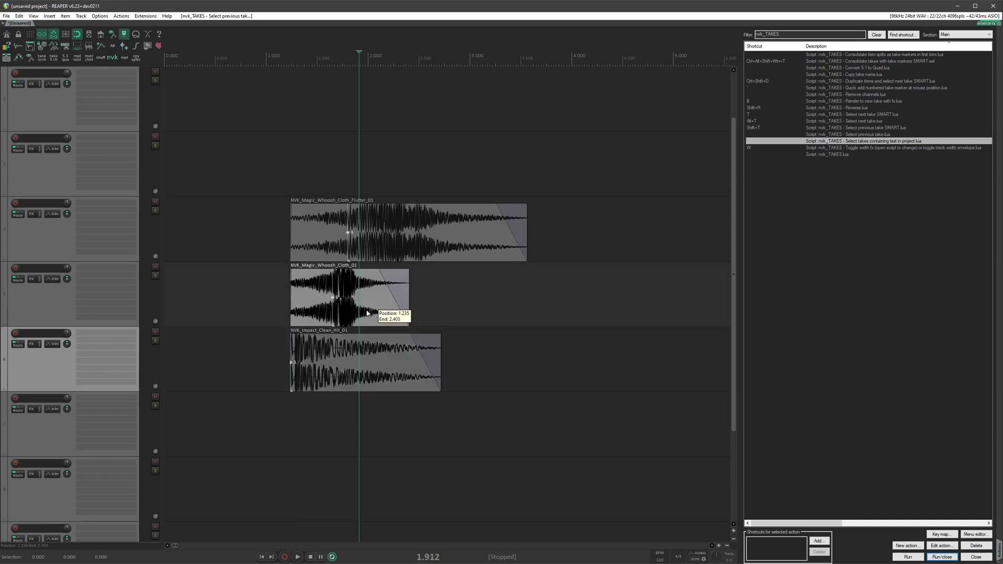
left_click(350, 372)
Duplicate the three items five times with the duplicate-and-select-next-take script so each copy uses its next take.
left_click(407, 240)
scroll(351, 241, "down", 3)
scroll(356, 236, "down", 3)
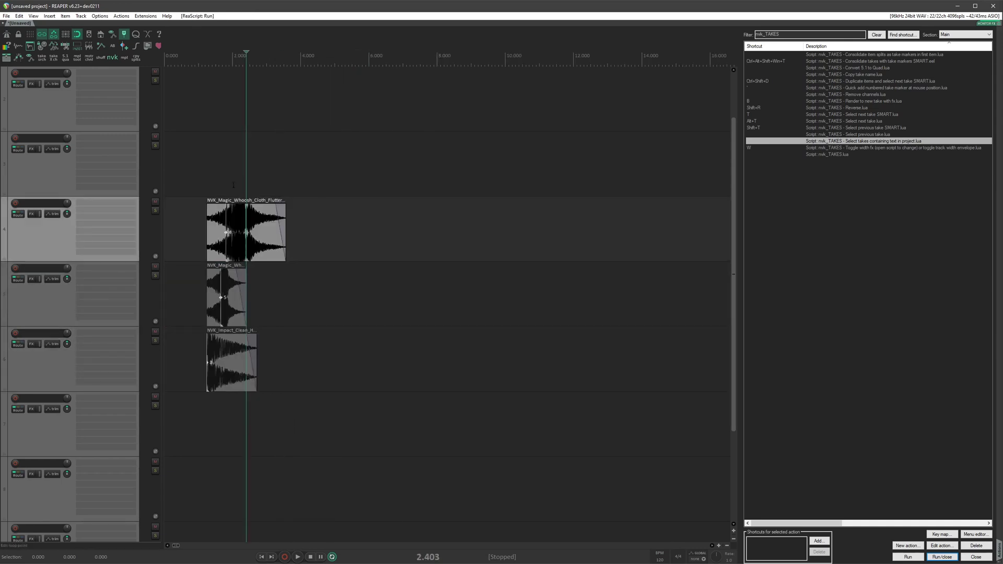
key("ctrl+shift+d")
key("ctrl+shift+d")
key("ctrl+shift+d")
key("ctrl+shift+d")
key("ctrl+shift+d")
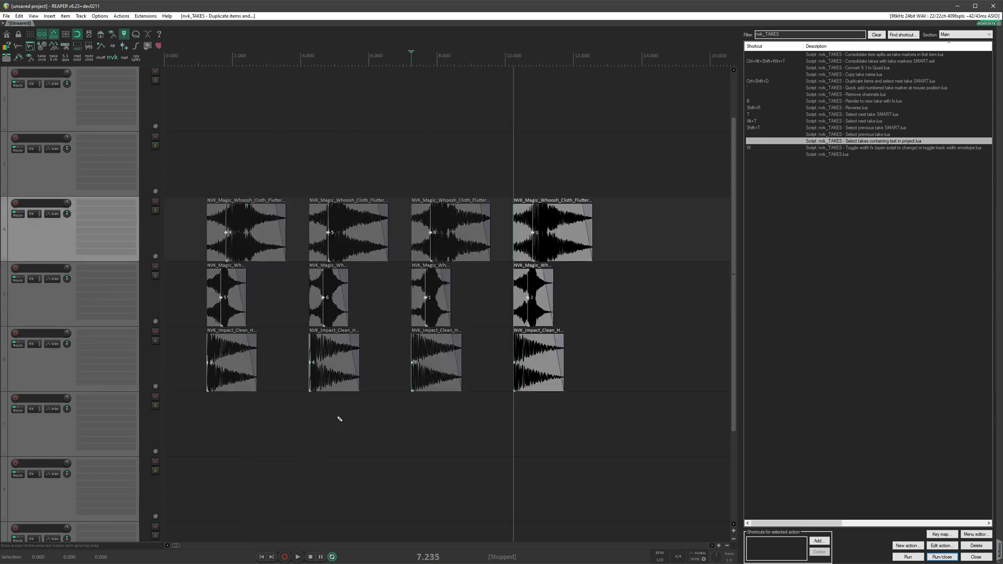
scroll(338, 416, "down", 3)
scroll(383, 304, "up", 1)
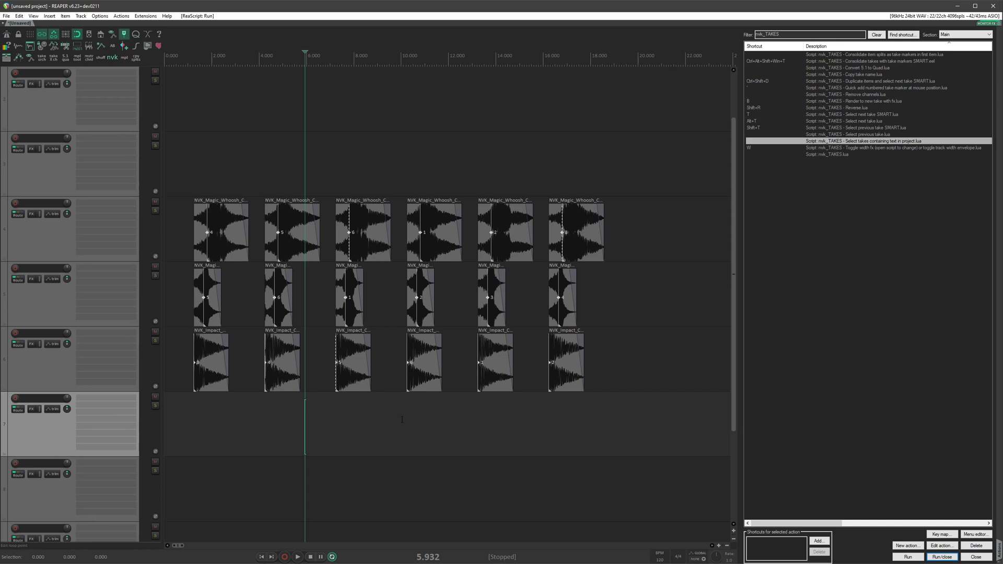
Remove the duplicated copies and restore the three original items to their full length.
left_click_drag(402, 419, 293, 168)
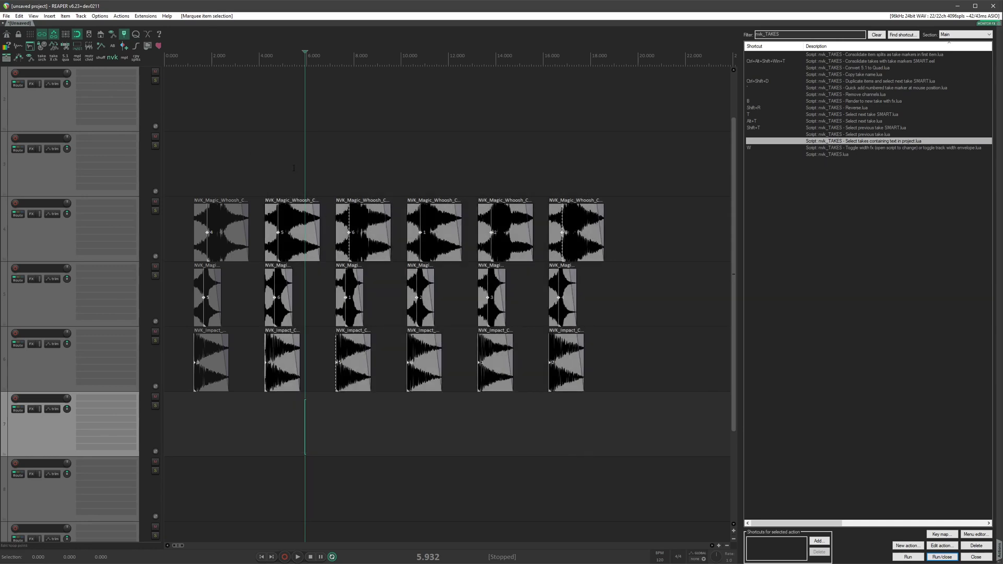
key("ctrl+alt+shift+super+t")
left_click(215, 376)
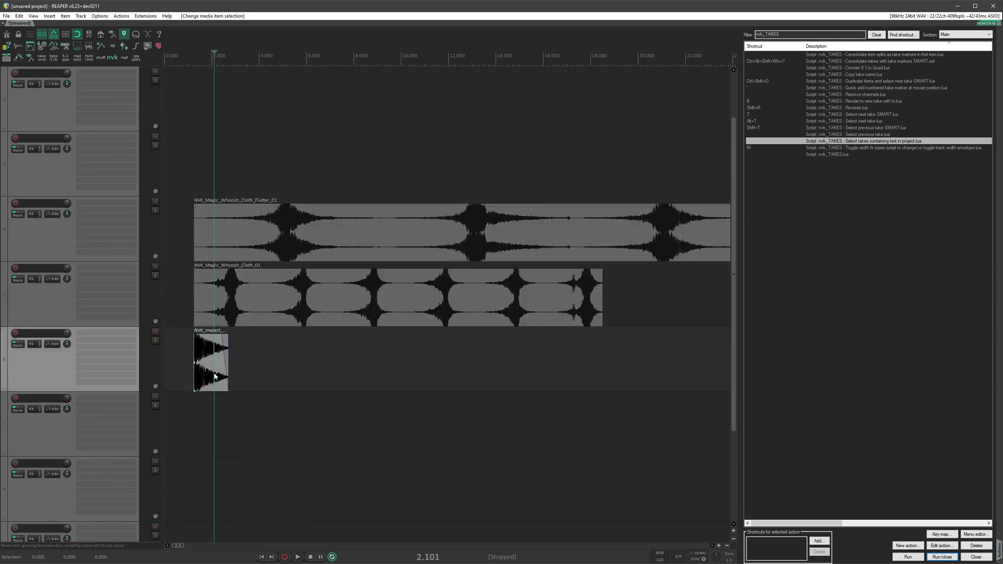
key("ctrl+alt+shift+super+t")
left_click(299, 284)
scroll(299, 284, "down", 3)
left_click(194, 232)
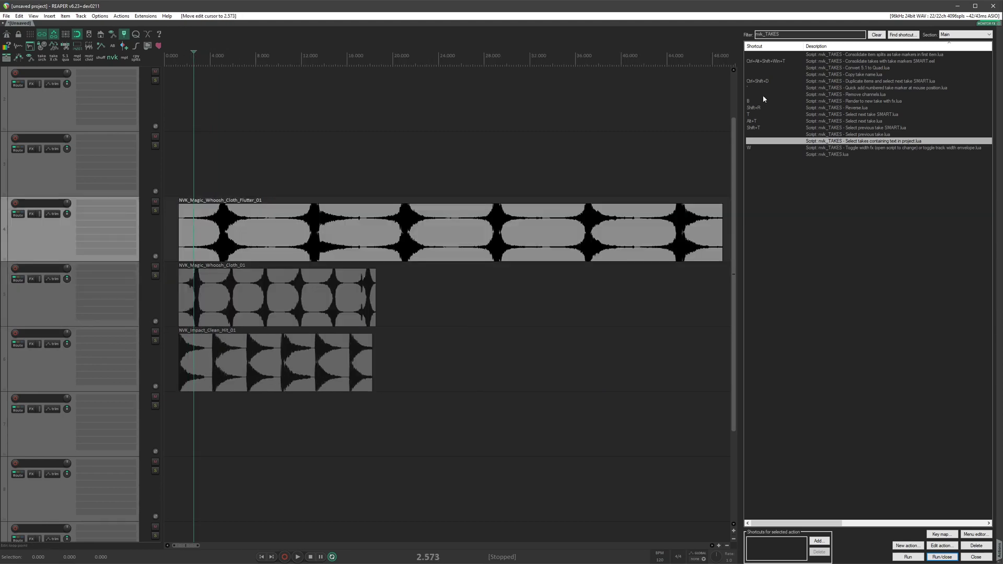
Consolidate only the flutter item with take markers using the SMART script and extend its end to reveal all its markers.
left_click(888, 62)
left_click(238, 241)
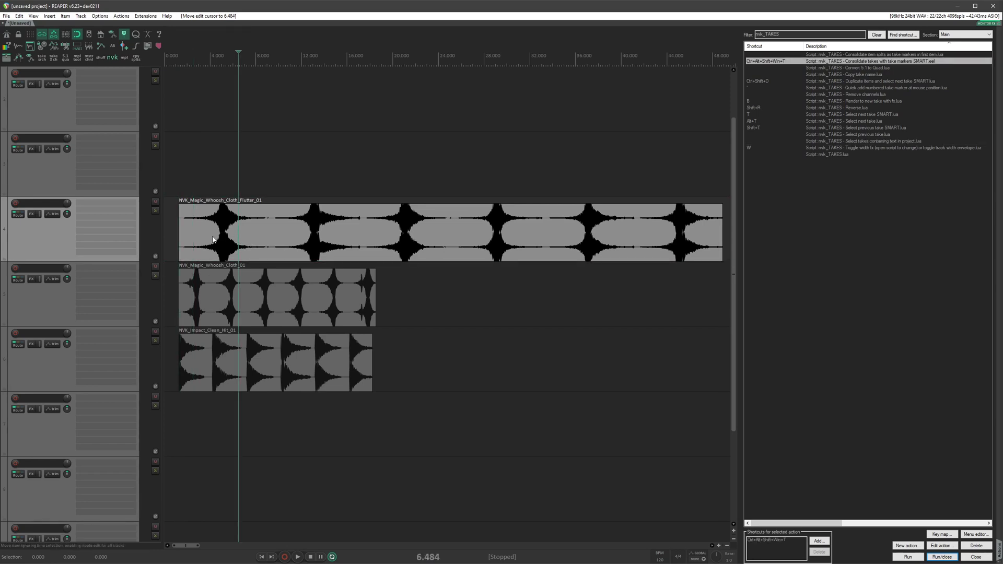
key("ctrl+alt+shift+super+t")
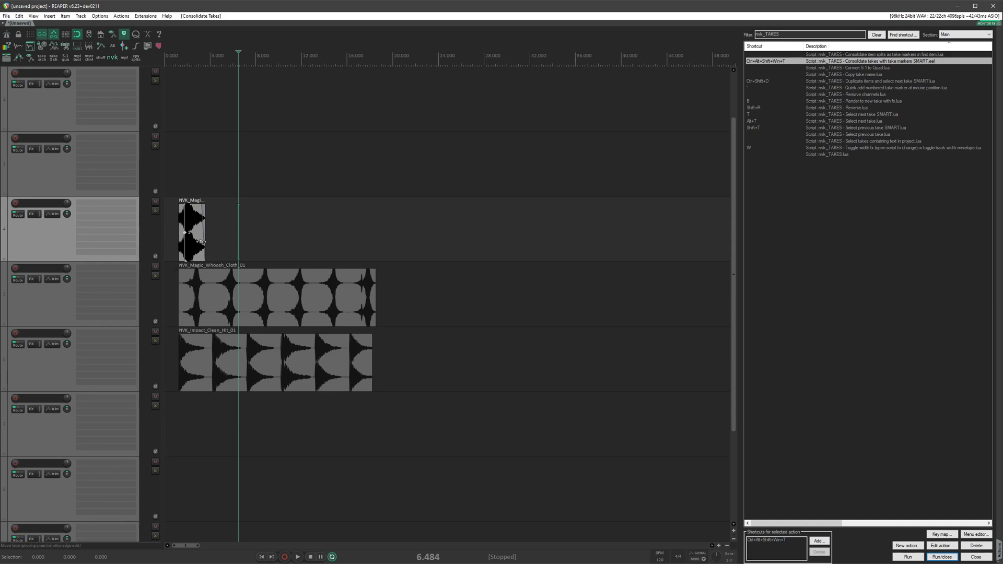
left_click_drag(205, 240, 696, 234)
scroll(200, 275, "up", 2)
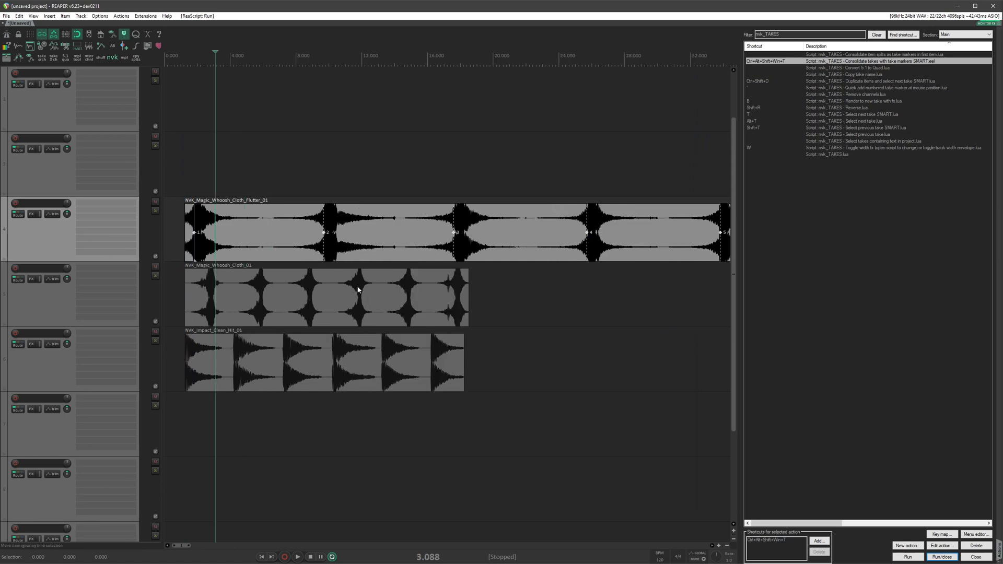
scroll(325, 241, "down", 2)
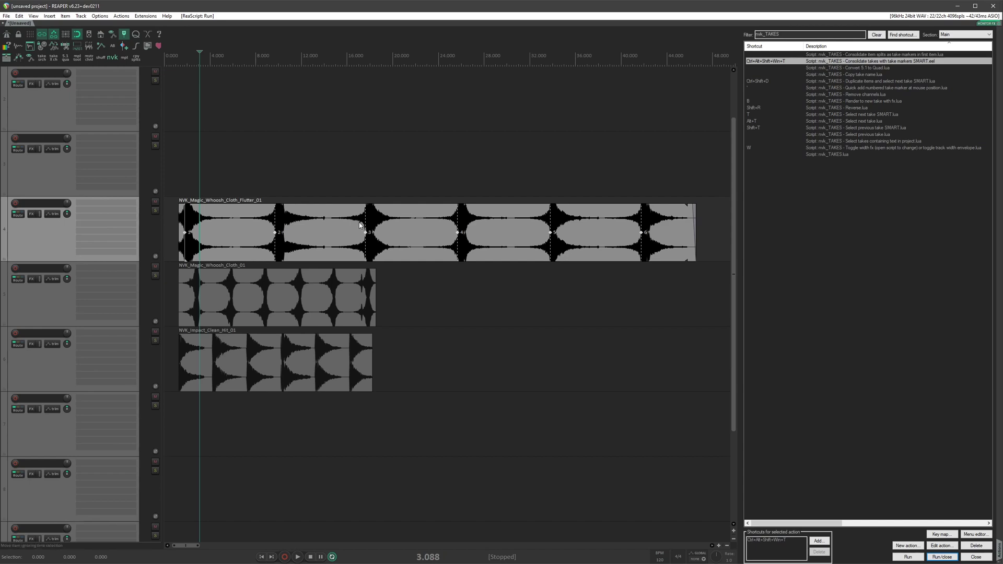
Reset the flutter item to its full length and dynamically split it on gate close with silent areas removed.
left_click(330, 234)
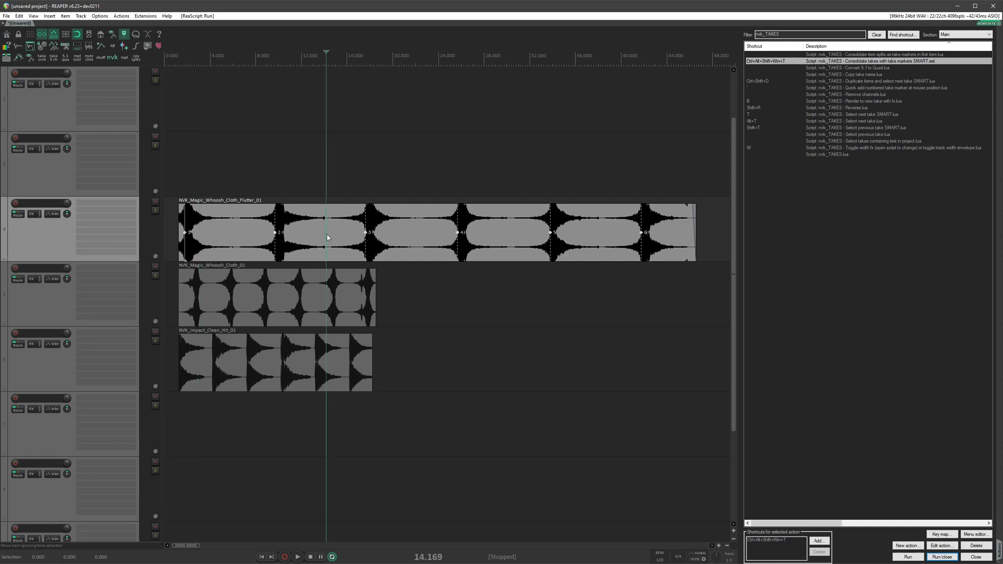
key("r")
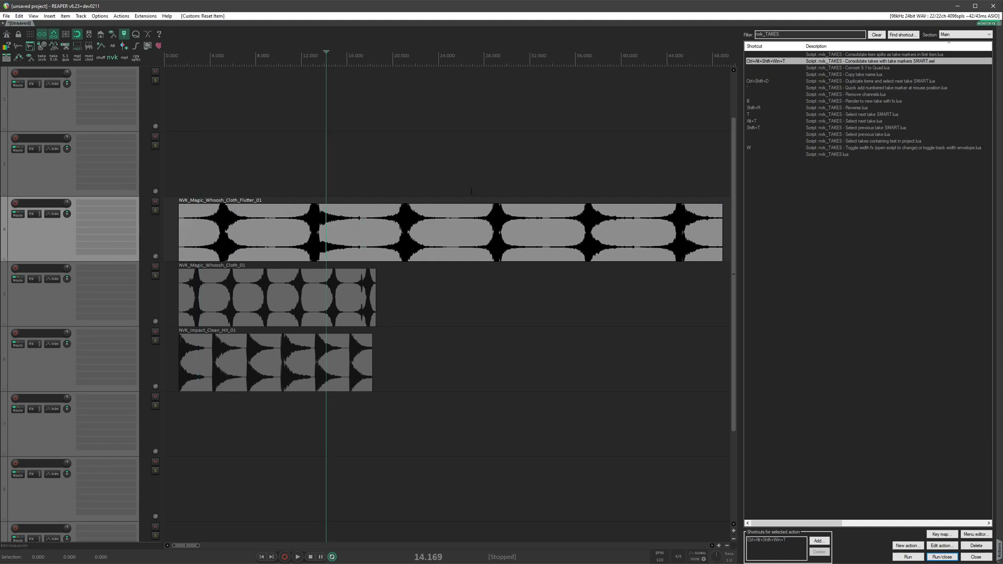
left_click(412, 222)
key("d")
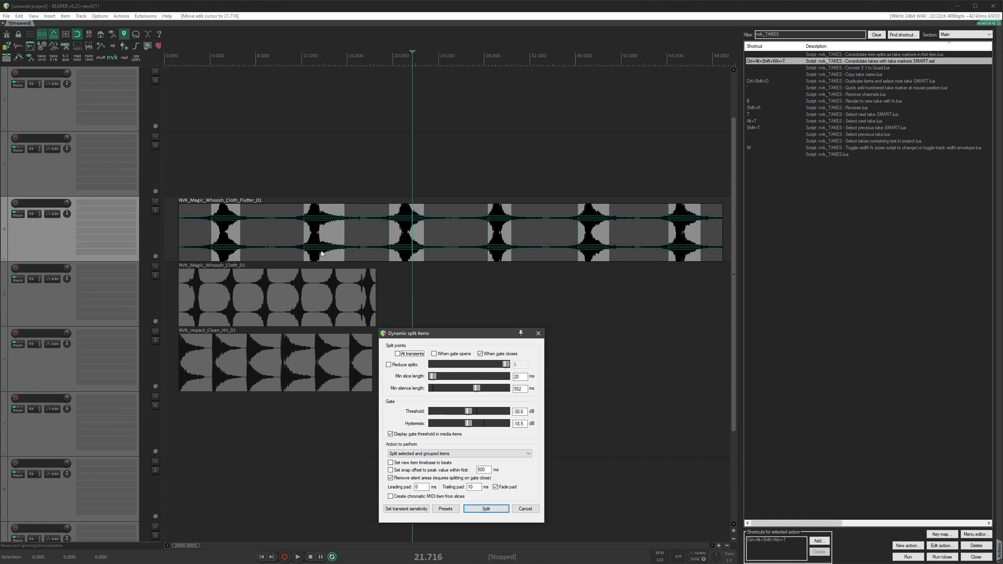
key("Return")
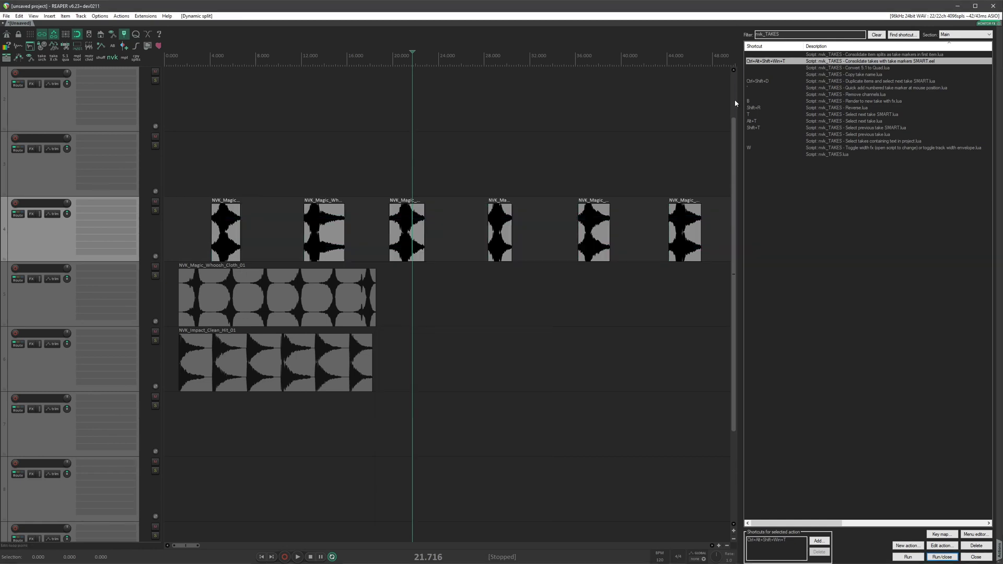
Consolidate the six flutter splits as take markers in the first item and try extending that item's end.
left_click(879, 55)
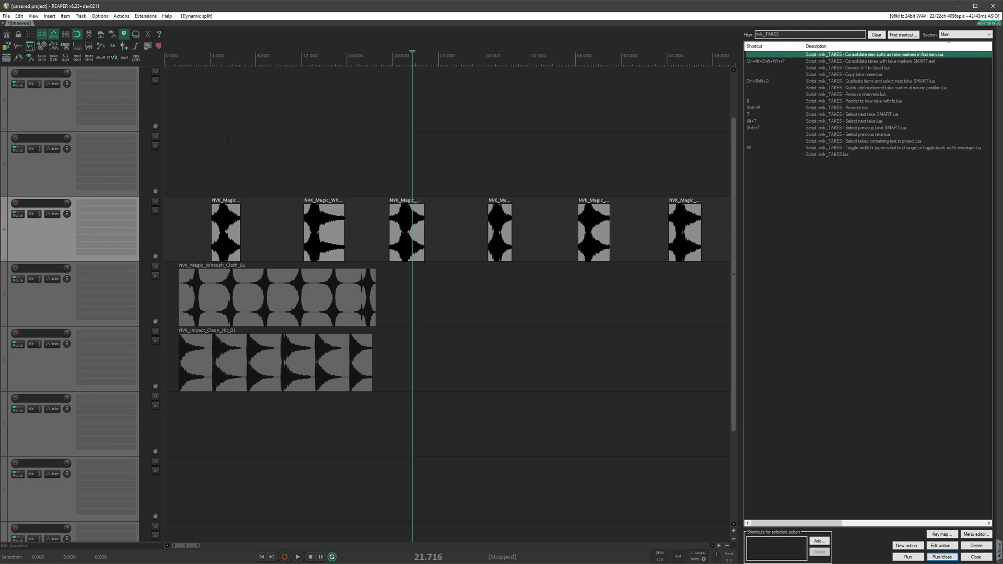
left_click_drag(203, 170, 703, 241)
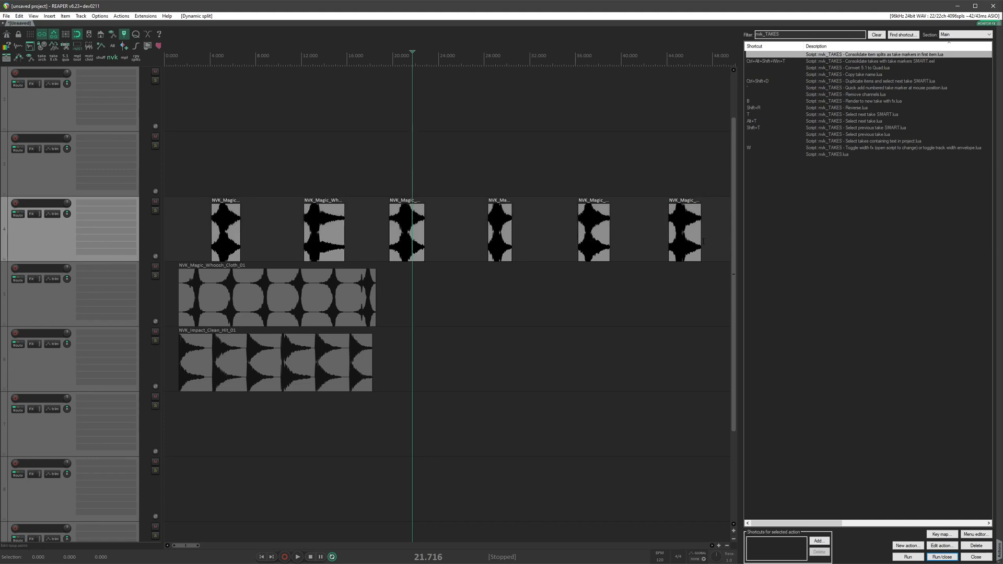
double_click(857, 55)
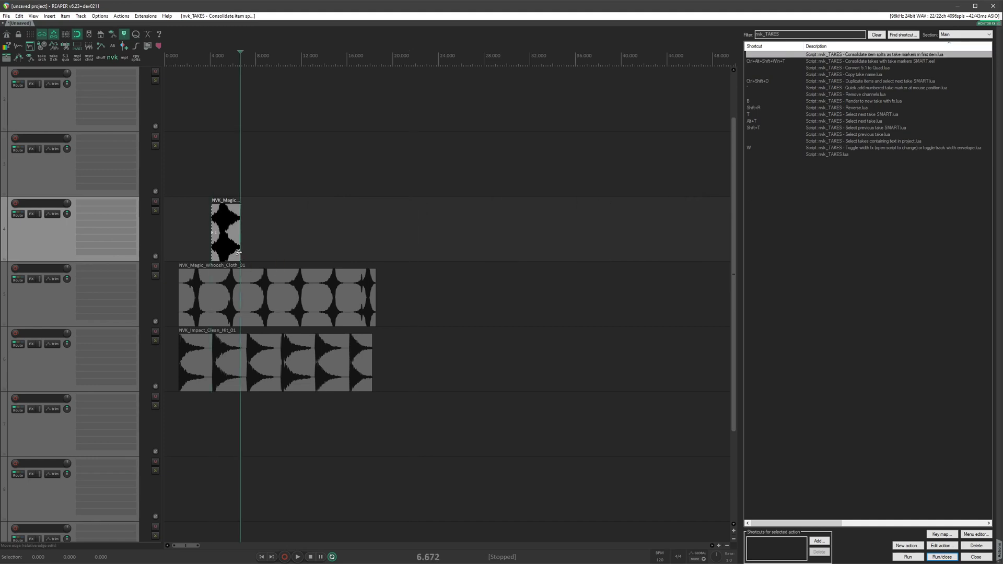
left_click_drag(239, 253, 670, 232)
key("ctrl+z")
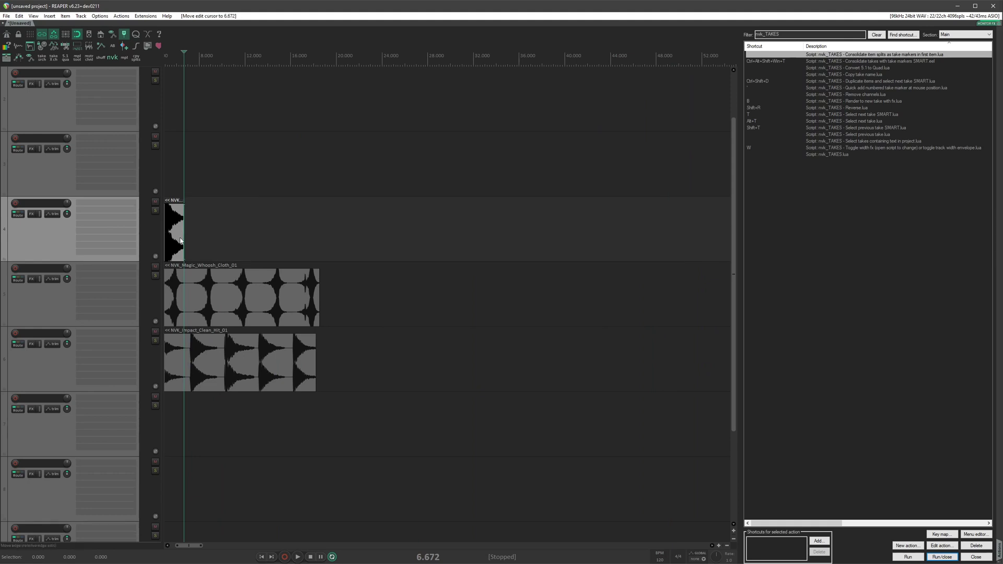
Cycle the consolidated flutter item to its next take twice.
scroll(180, 241, "up", 5)
key("t")
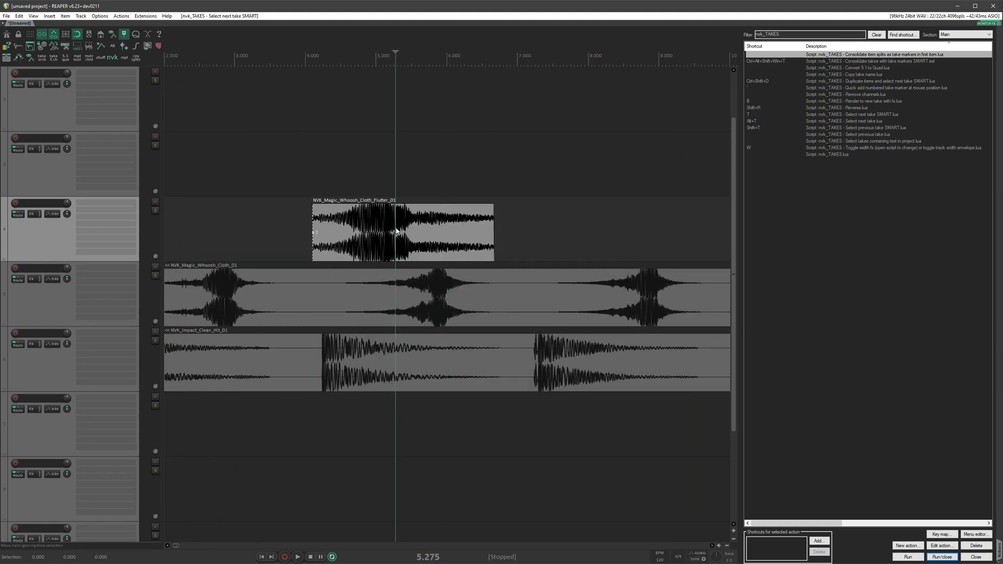
key("t")
Restore the flutter item to its full length and move it so it starts at about 1 second.
scroll(397, 232, "down", 4)
left_click_drag(287, 235, 249, 227)
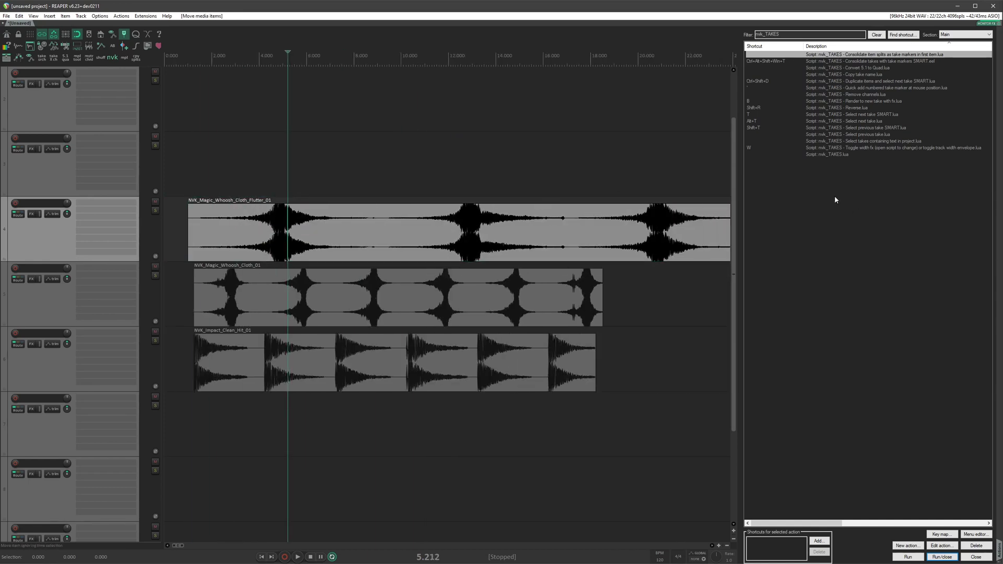
key("t")
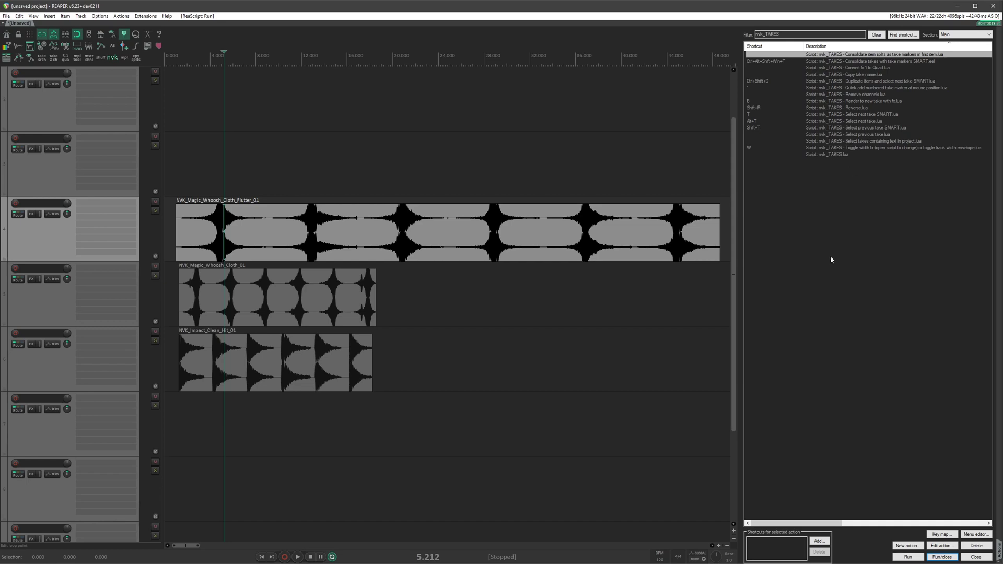
Add numbered take markers on the flutter item's whooshes with the quick-add script and trim the item to its first whoosh.
left_click(860, 88)
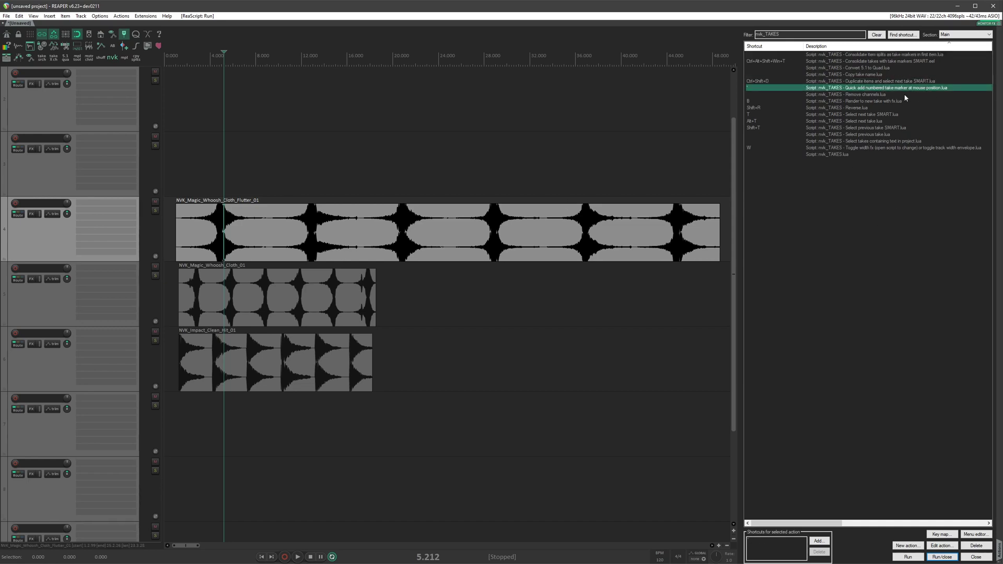
left_click(209, 162)
key("apostrophe")
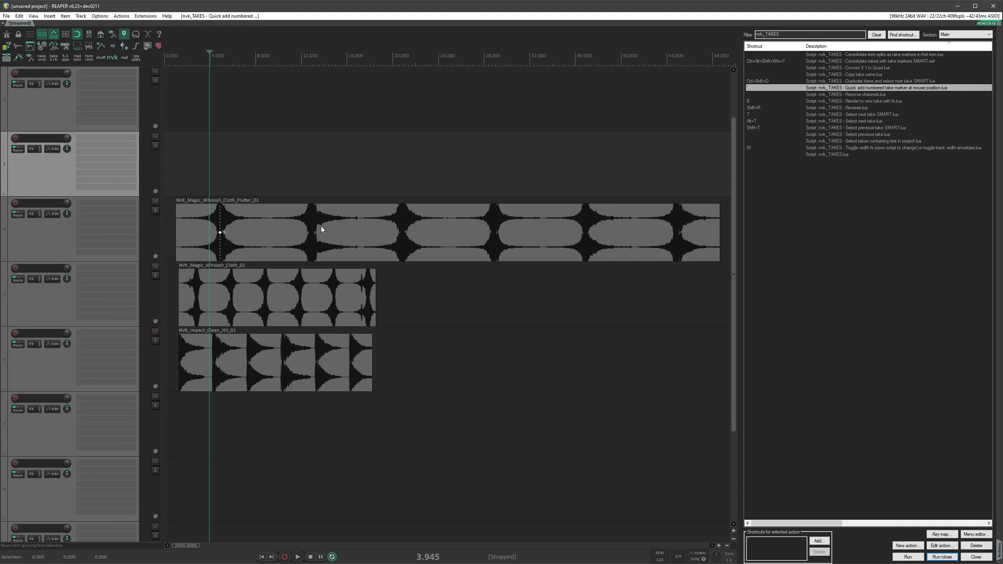
key("apostrophe")
key("apostrophe")
key("apostrophe")
key("s")
Cycle the trimmed flutter item through its marked takes and reset it to its full length.
left_click(201, 234)
key("t")
key("t")
key("t")
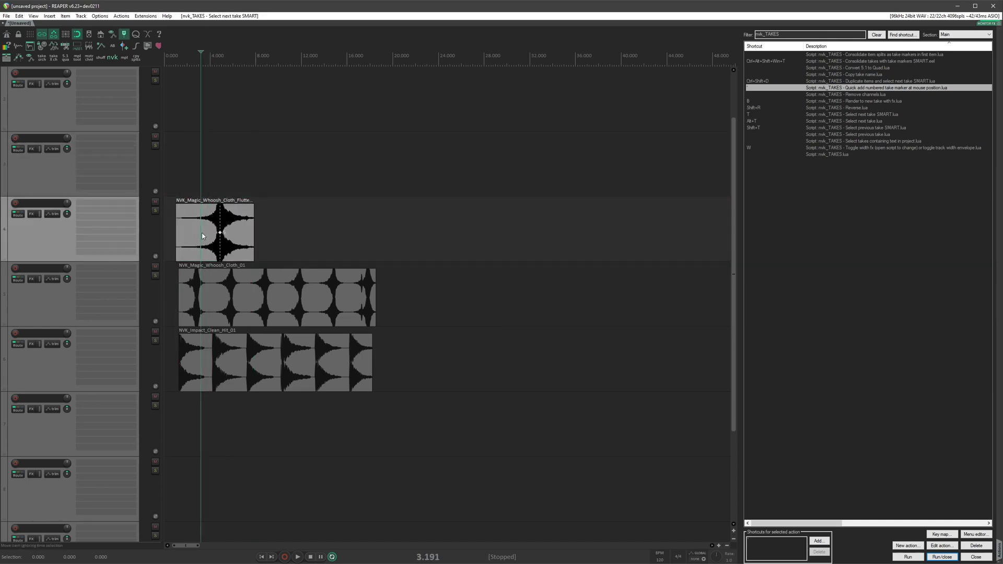
key("t")
key("t")
key("t")
key("t")
left_click(249, 236)
key("r")
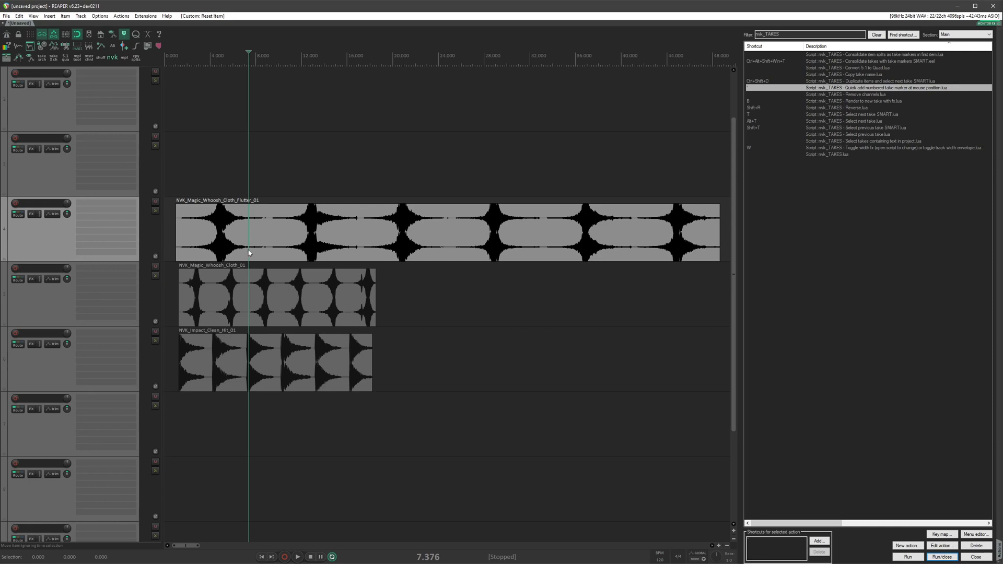
Select all three items and consolidate them with the nvk_TAKES Consolidate takes with take markers SMART script.
left_click(841, 62)
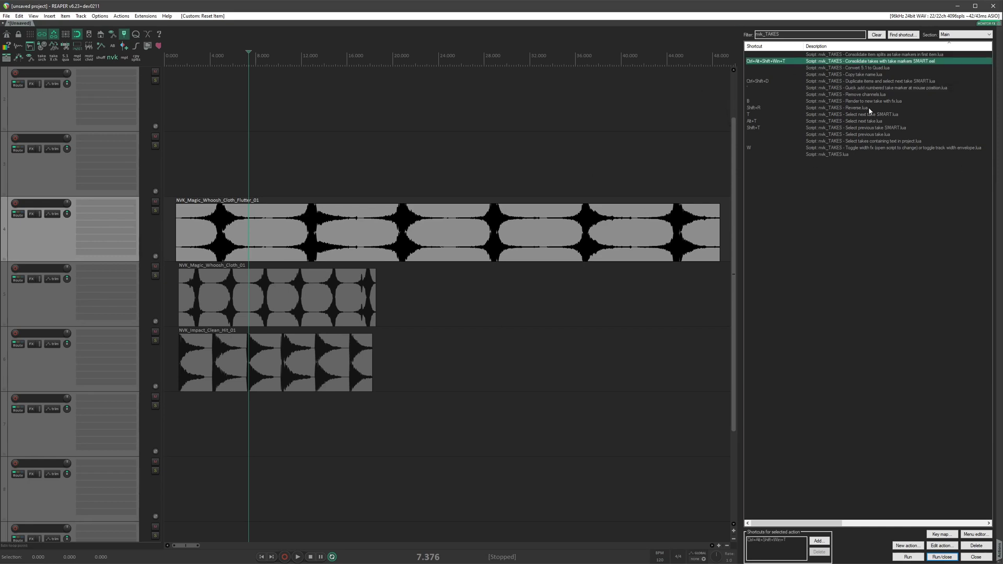
left_click_drag(193, 158, 334, 448)
scroll(396, 219, "down", 2)
scroll(396, 219, "up", 1)
key("ctrl+alt+shift+super+t")
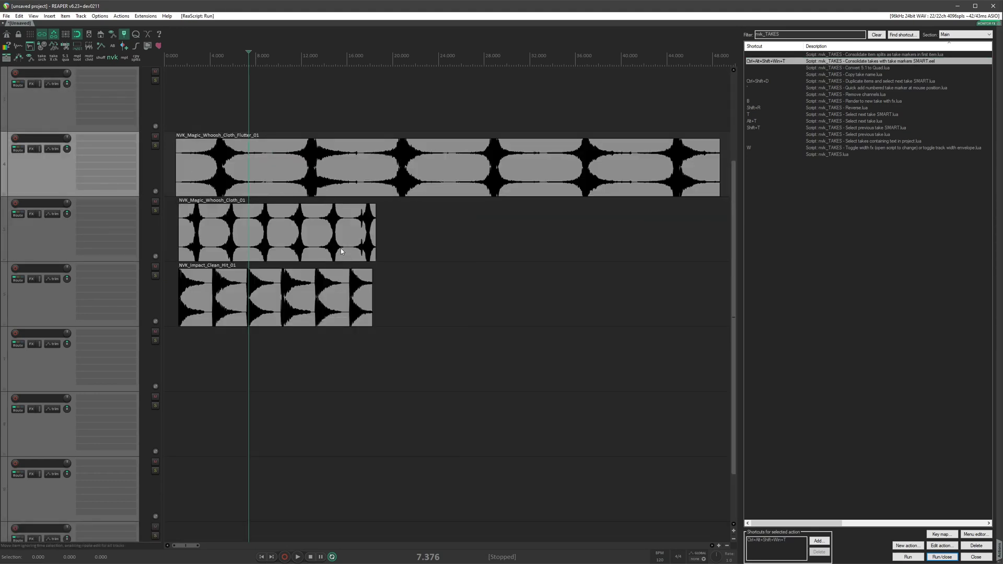
left_click(199, 348)
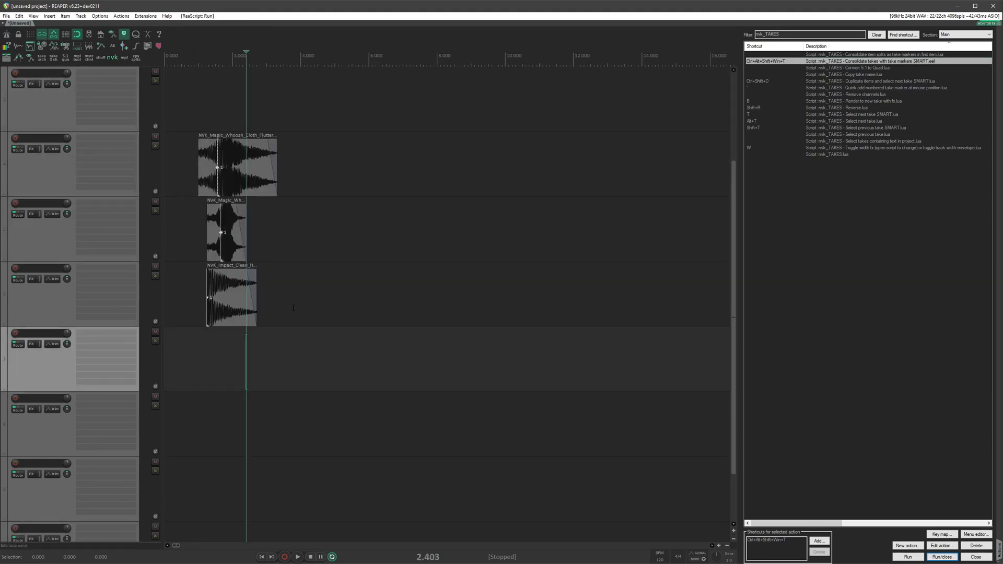
Locate the Select next take SMART and Select previous take SMART scripts in the action list.
left_click(866, 114)
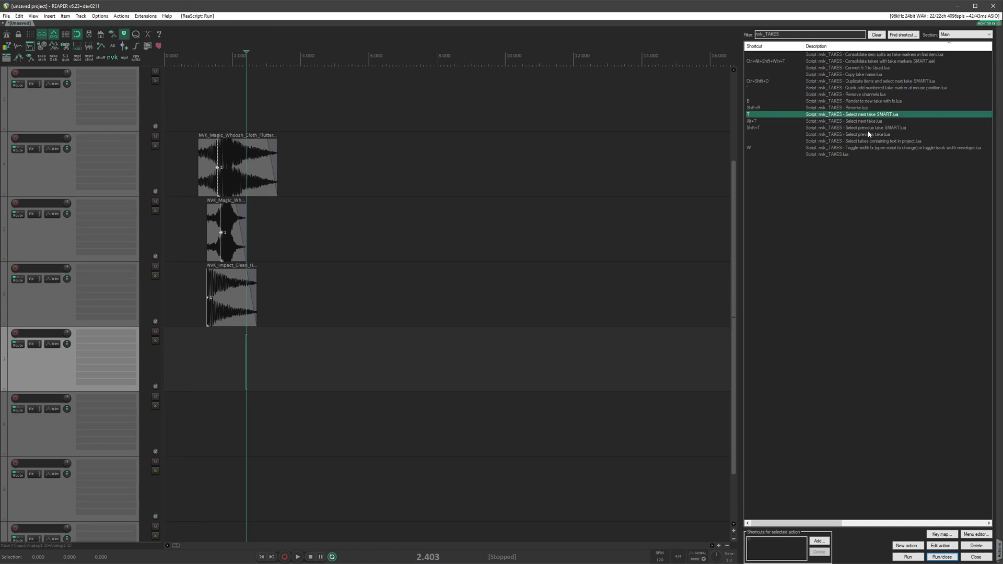
left_click(868, 128)
left_click(866, 115)
scroll(340, 337, "up", 3)
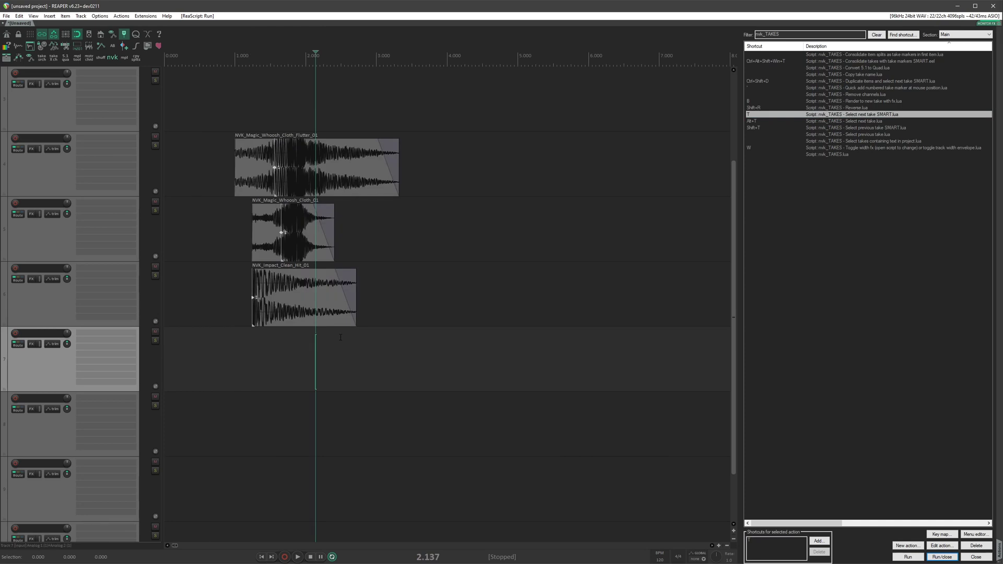
Switch the flutter whoosh item to its next marked take with the Select next take SMART script.
scroll(340, 337, "up", 2)
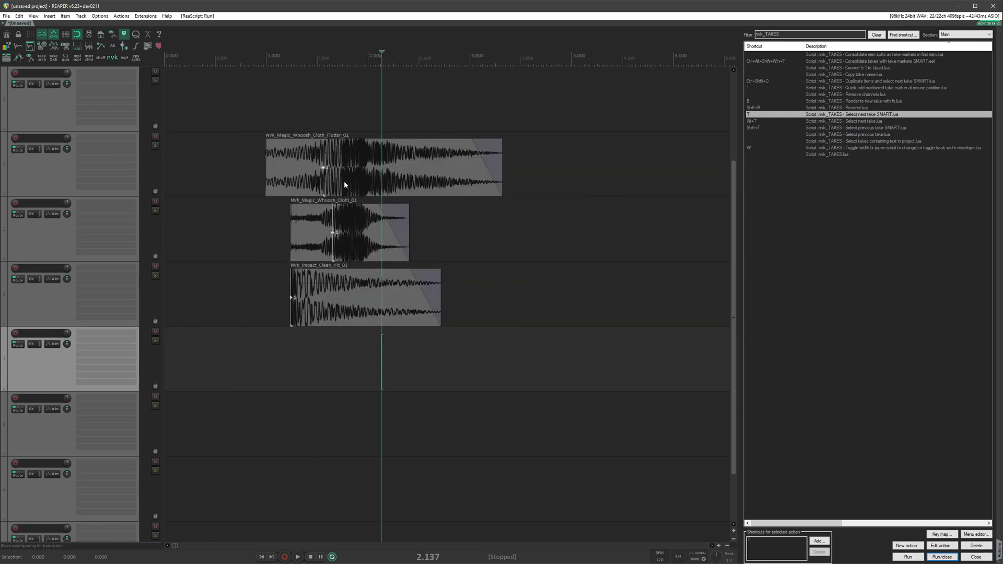
left_click(371, 170)
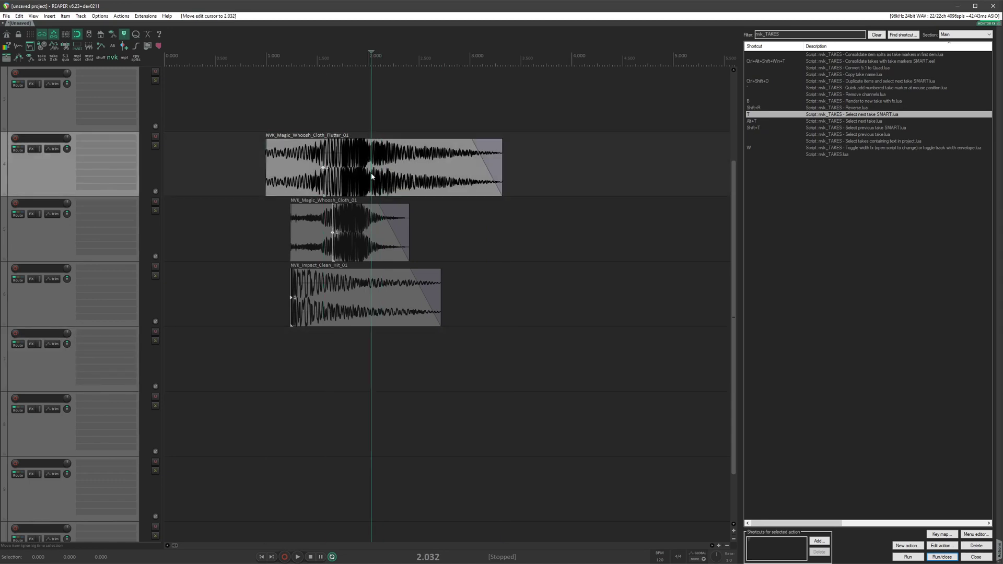
left_click(360, 191)
key("t")
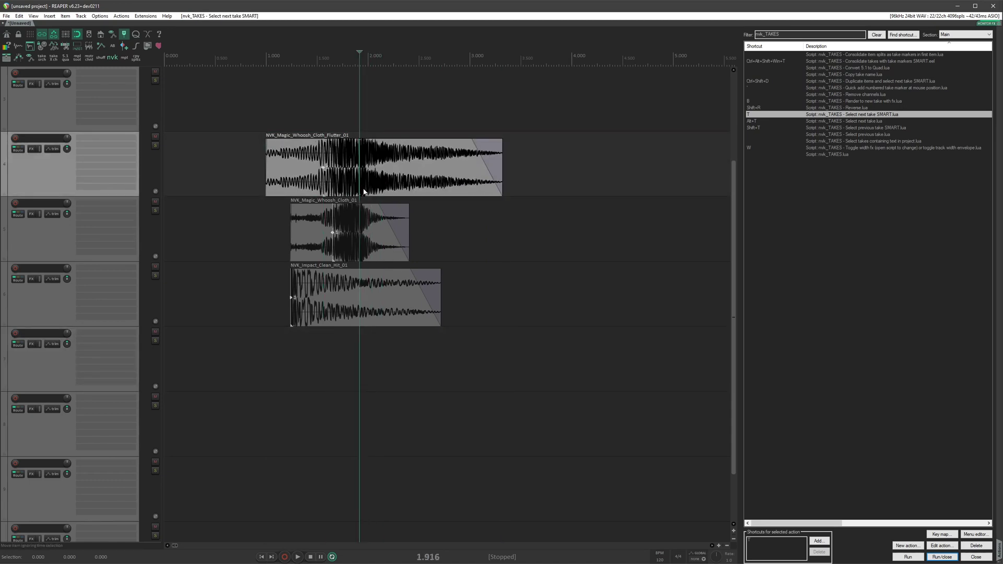
Consolidate the flutter and cloth whoosh items into one two-take item with the Consolidate takes with take markers SMART script.
scroll(363, 191, "down", 2)
left_click_drag(312, 233, 556, 167)
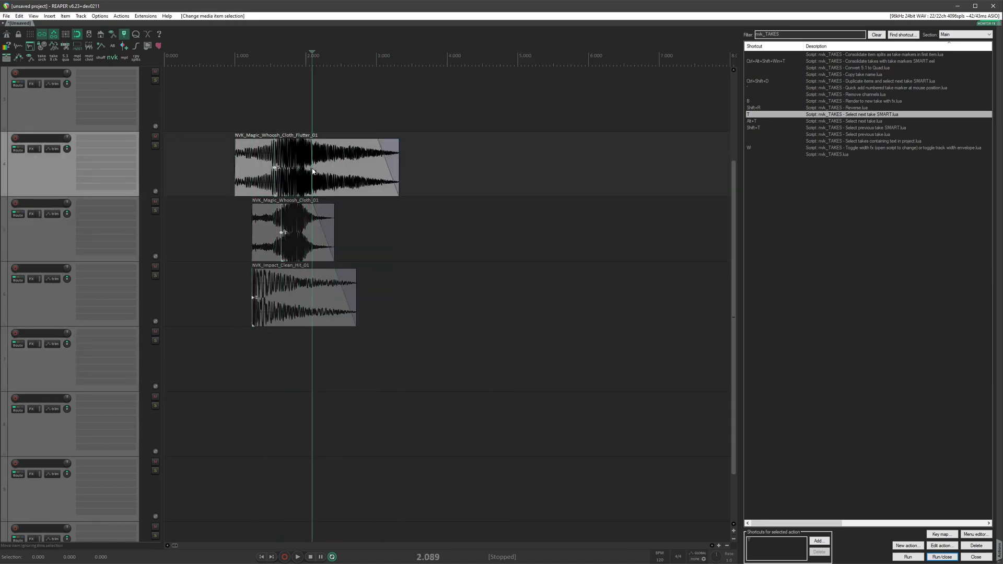
left_click(617, 164)
key("ctrl+alt+shift+super+t")
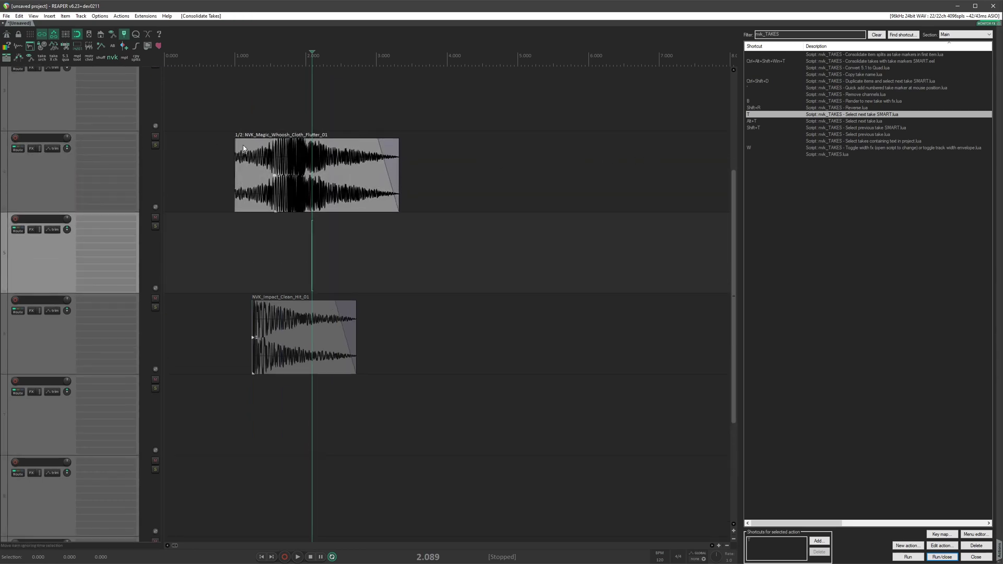
Cycle the consolidated whoosh item through the marked variations of both its takes with the Select next take SMART script.
left_click(288, 178)
key("t")
key("t")
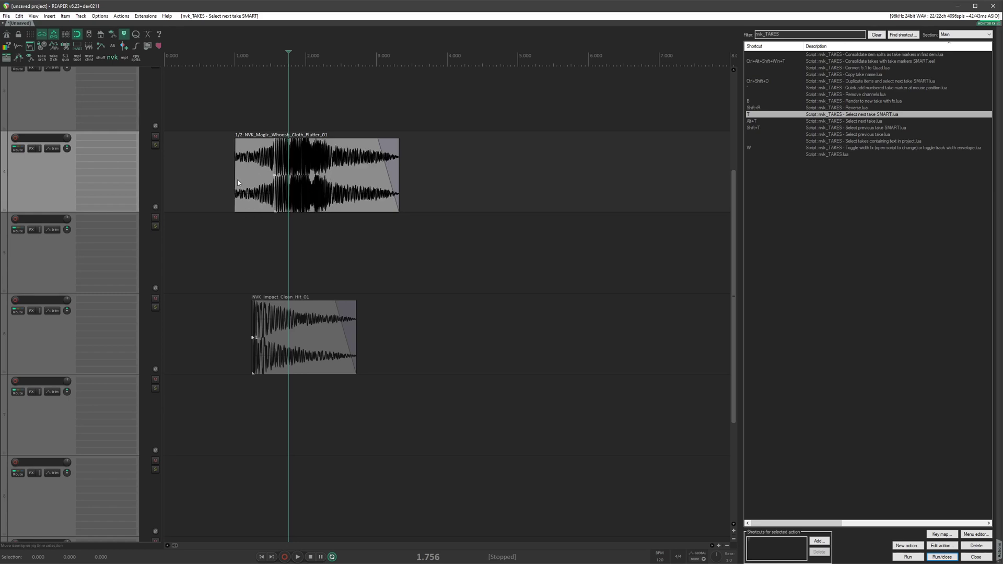
left_click(258, 187)
key("t")
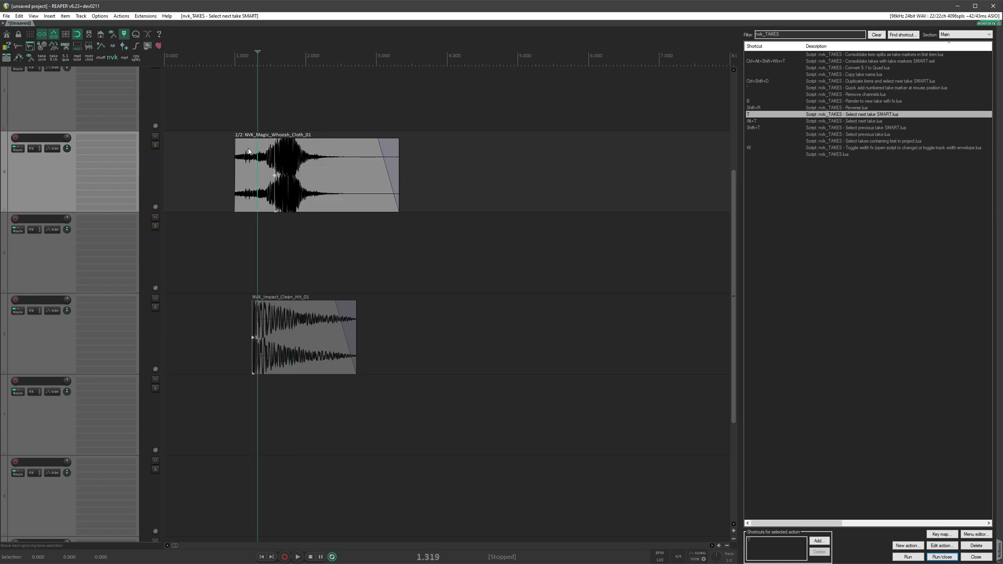
key("t")
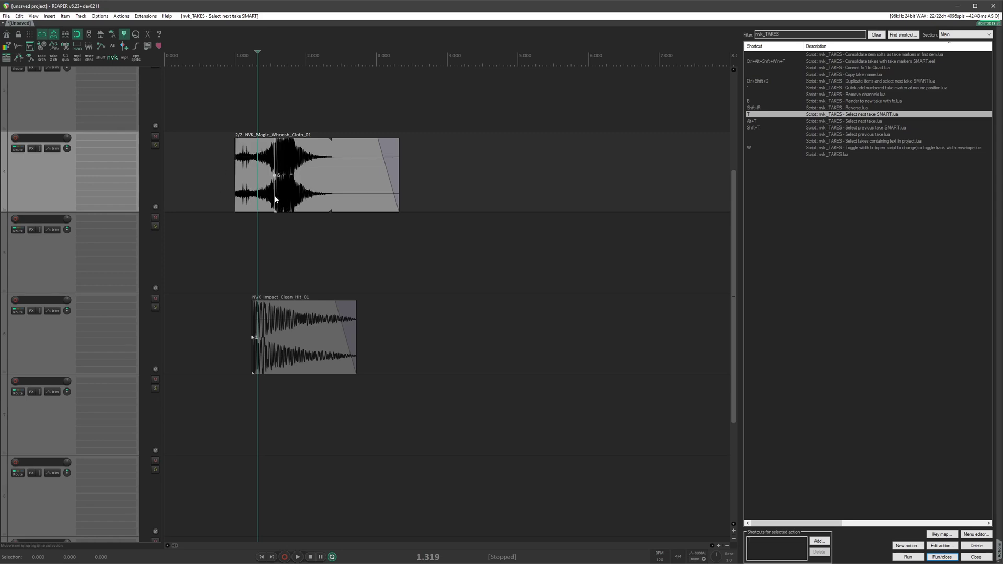
key("t")
key("t")
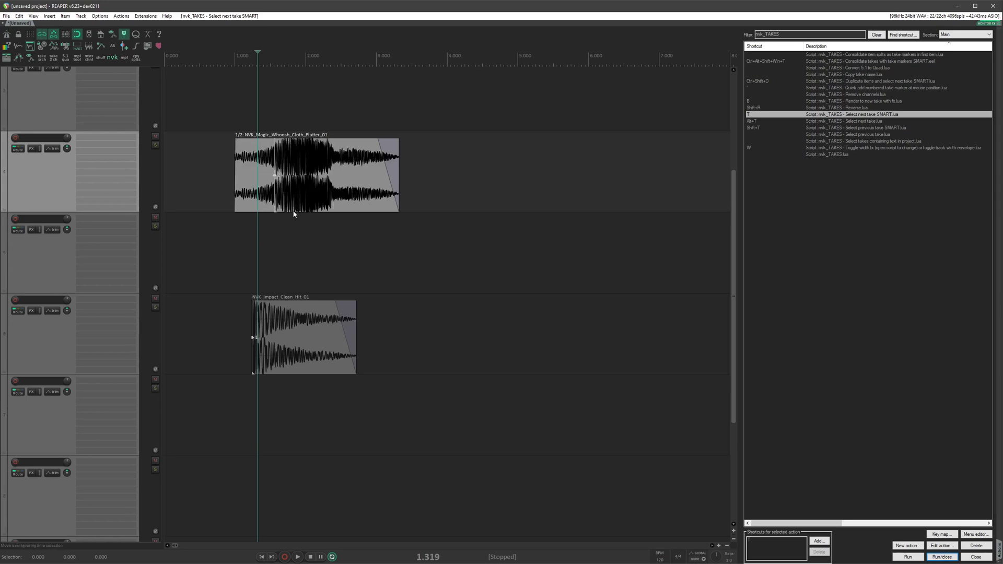
key("t")
key("t")
key("t")
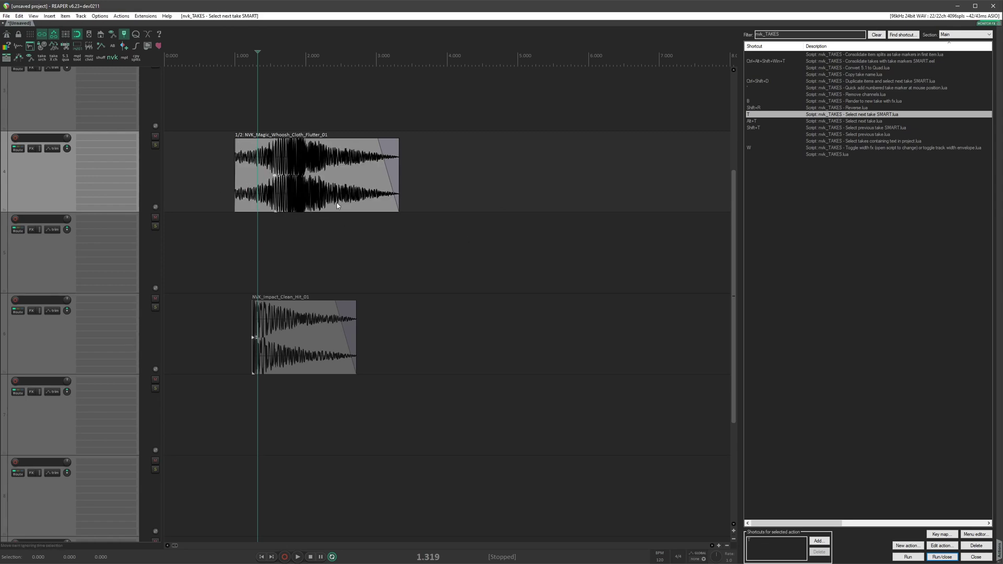
key("t")
key("t")
key("t")
left_click(313, 197)
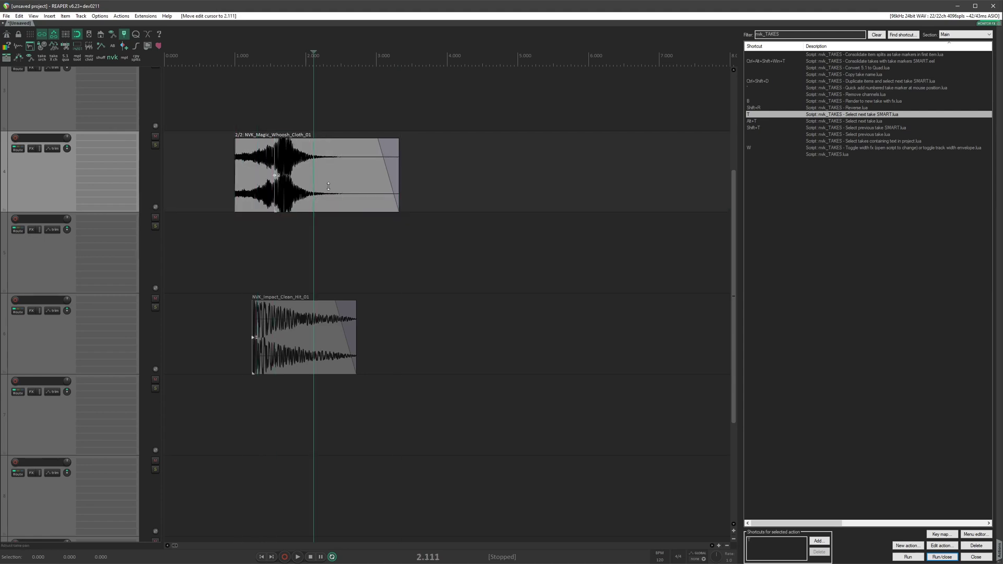
Run the regular Select next take script repeatedly to alternate the consolidated item between its flutter and cloth takes.
double_click(865, 122)
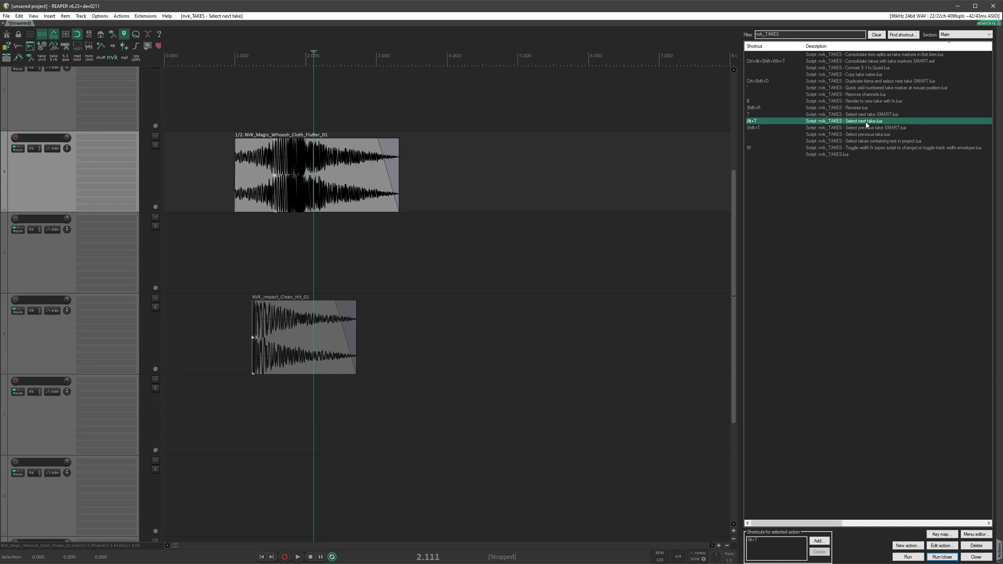
double_click(865, 123)
double_click(865, 122)
double_click(864, 123)
double_click(865, 123)
double_click(863, 123)
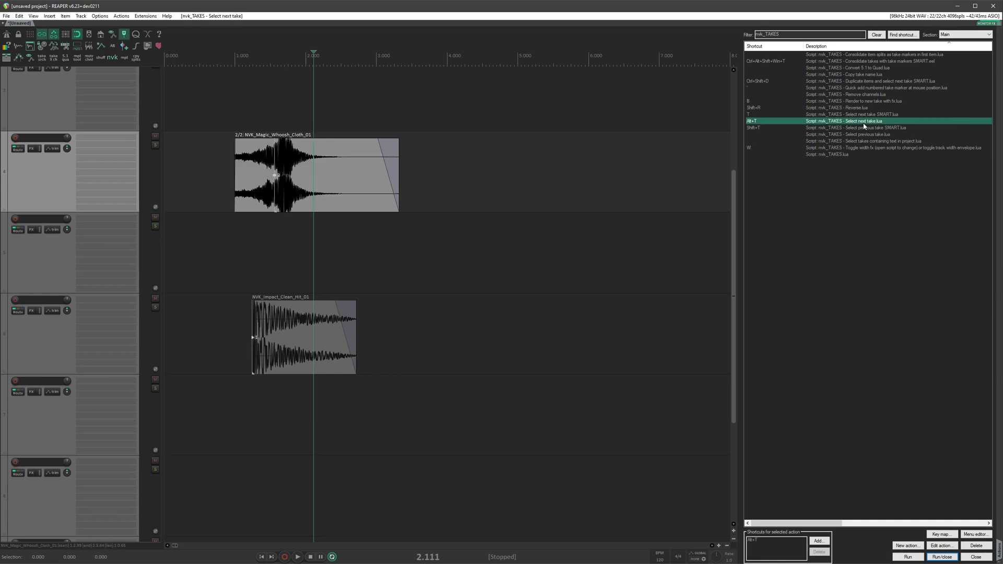
double_click(863, 123)
double_click(862, 123)
double_click(862, 123)
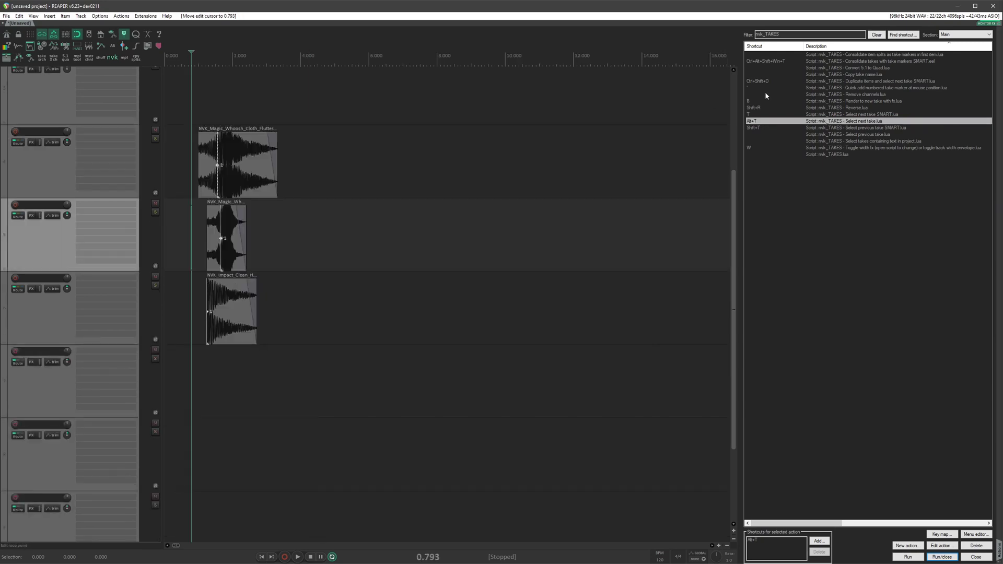
Select all three items and duplicate them once with the Duplicate items and select next take SMART script.
left_click(852, 82)
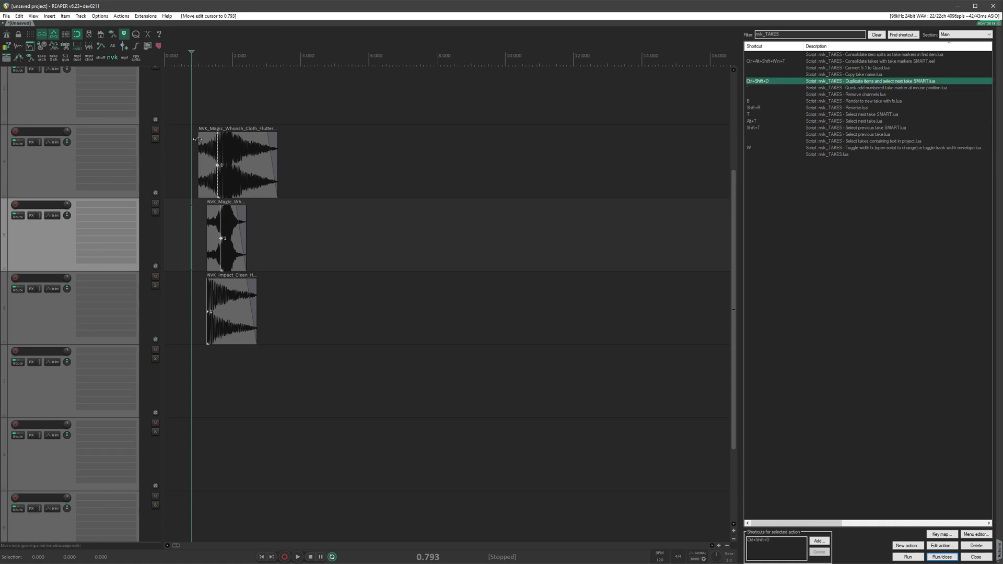
left_click_drag(185, 125, 346, 398)
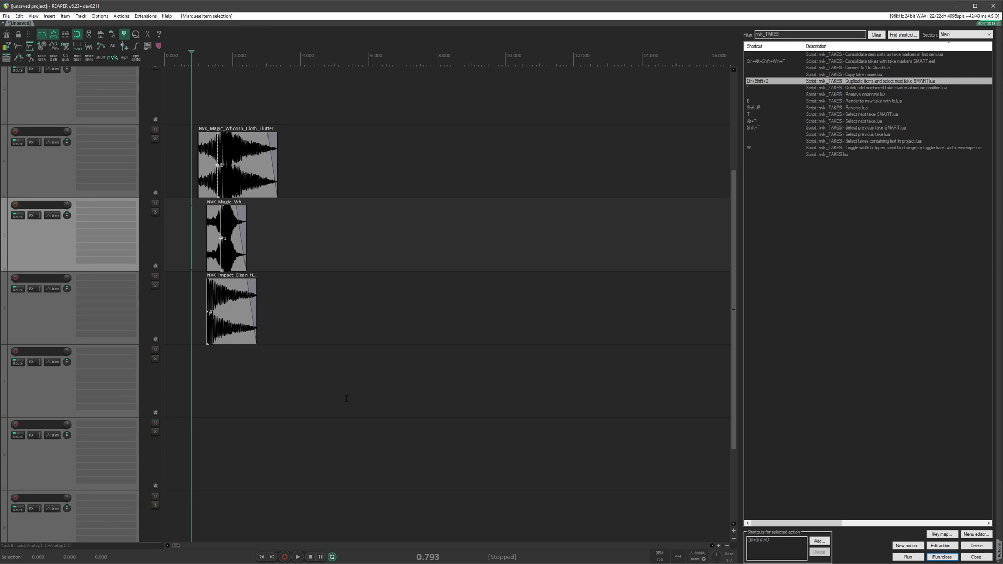
key("ctrl+shift+d")
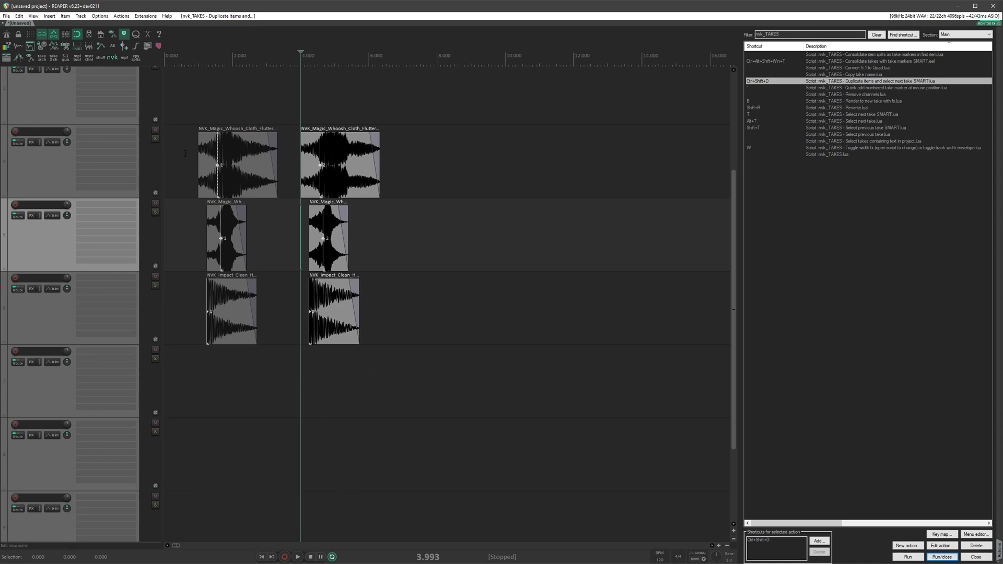
scroll(396, 267, "up", 3)
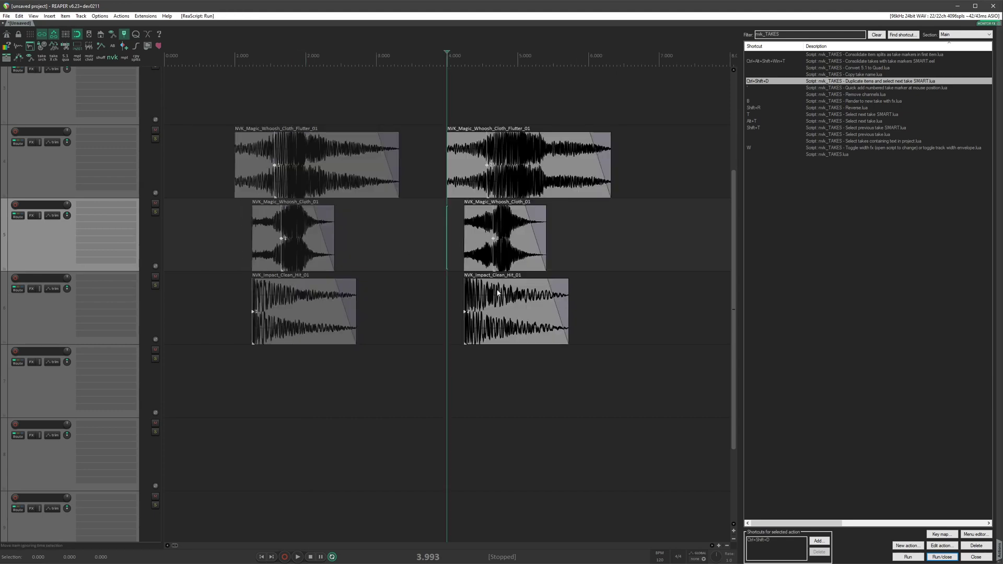
scroll(503, 330, "down", 4)
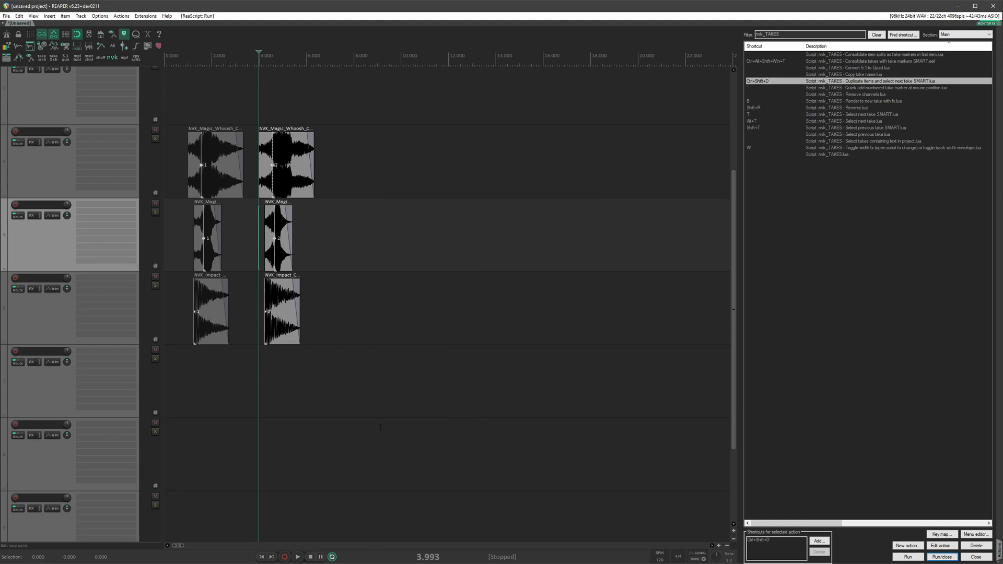
Undo the duplication of the three items.
key("ctrl+z")
key("ctrl+z")
key("ctrl+z")
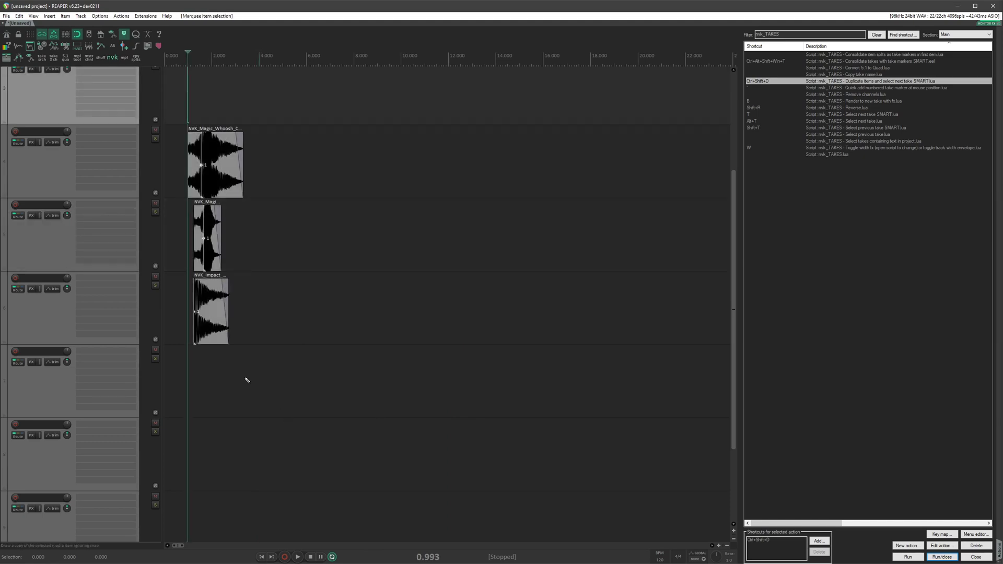
Duplicate the three items five times with the Duplicate items and select next take SMART script and select the resulting items.
key("ctrl+shift+d")
key("ctrl+shift+d")
key("ctrl+shift+d")
key("ctrl+shift+d")
key("ctrl+shift+d")
left_click(288, 380)
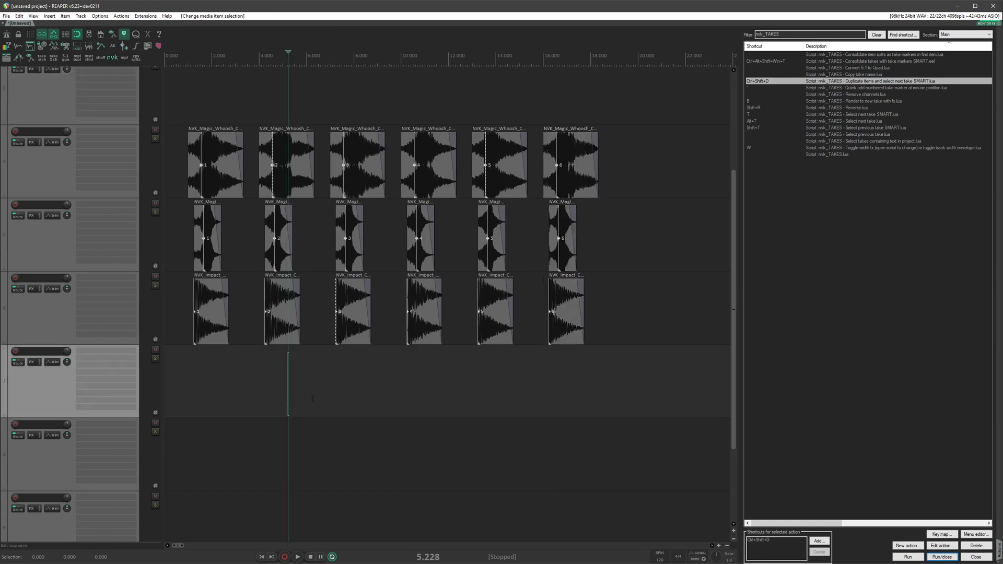
left_click_drag(214, 98, 636, 416)
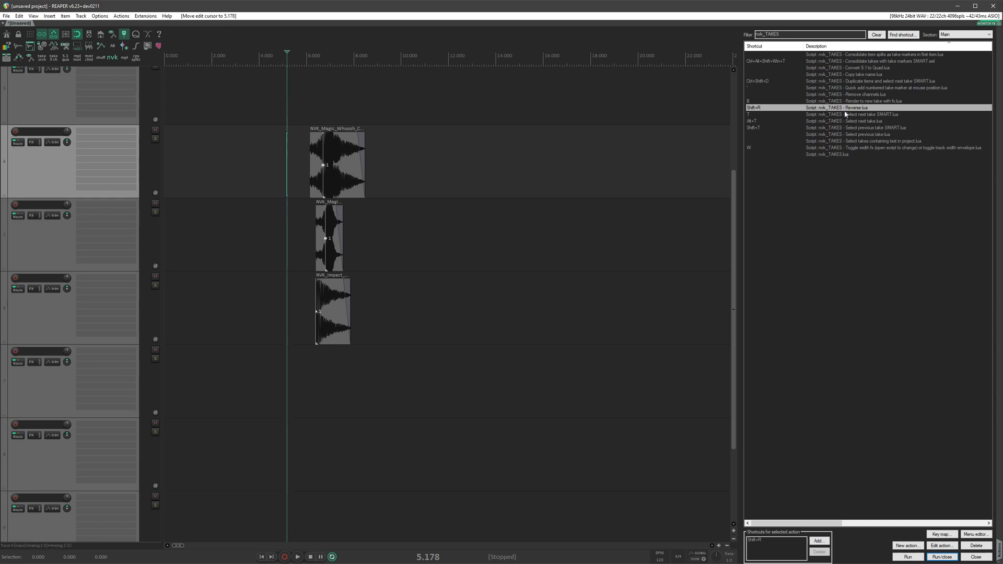
Reverse the flutter whoosh item with the nvk_TAKES Reverse script.
left_click(337, 436)
scroll(337, 436, "up", 3)
left_click(423, 192)
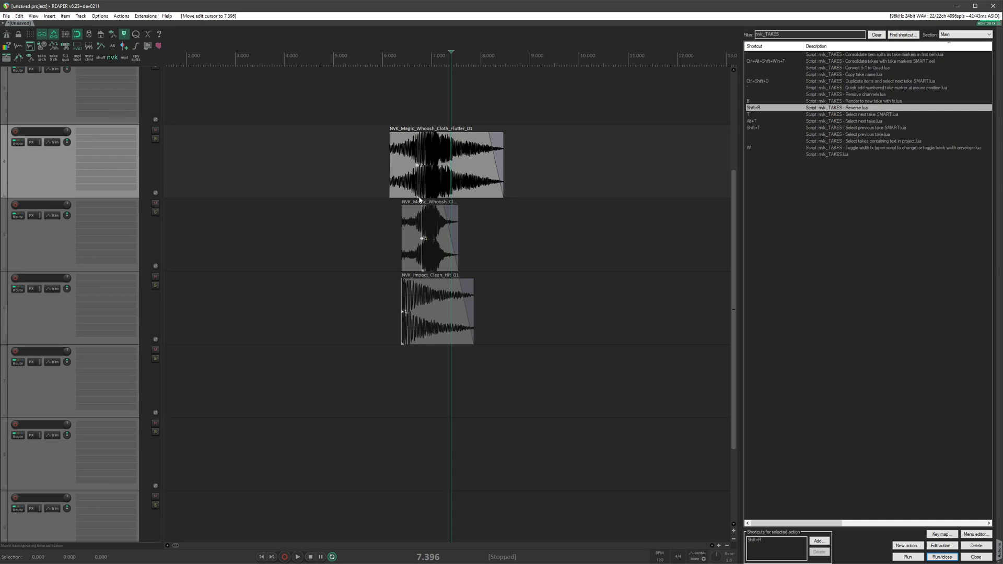
left_click(433, 184)
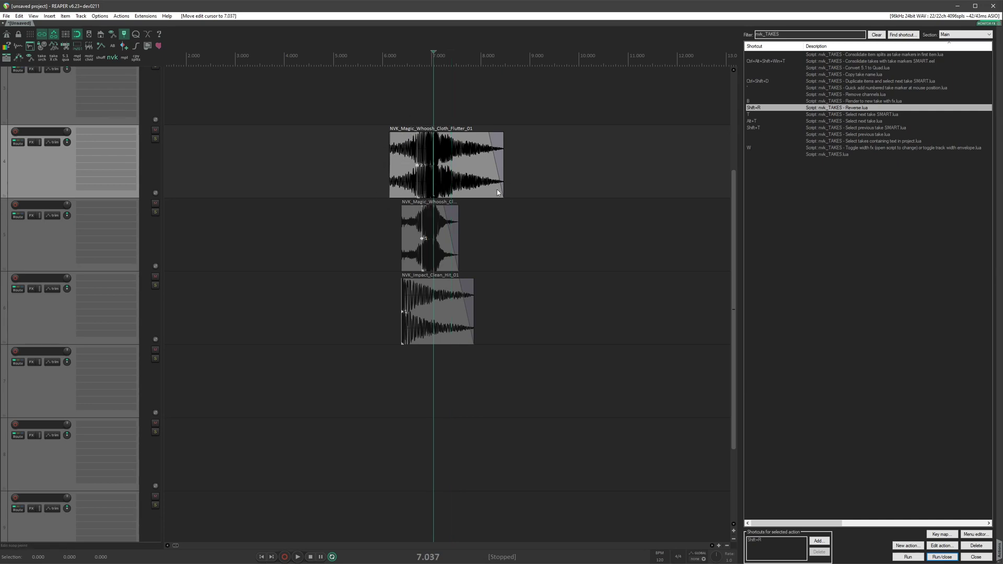
left_click(462, 167)
key("shift+r")
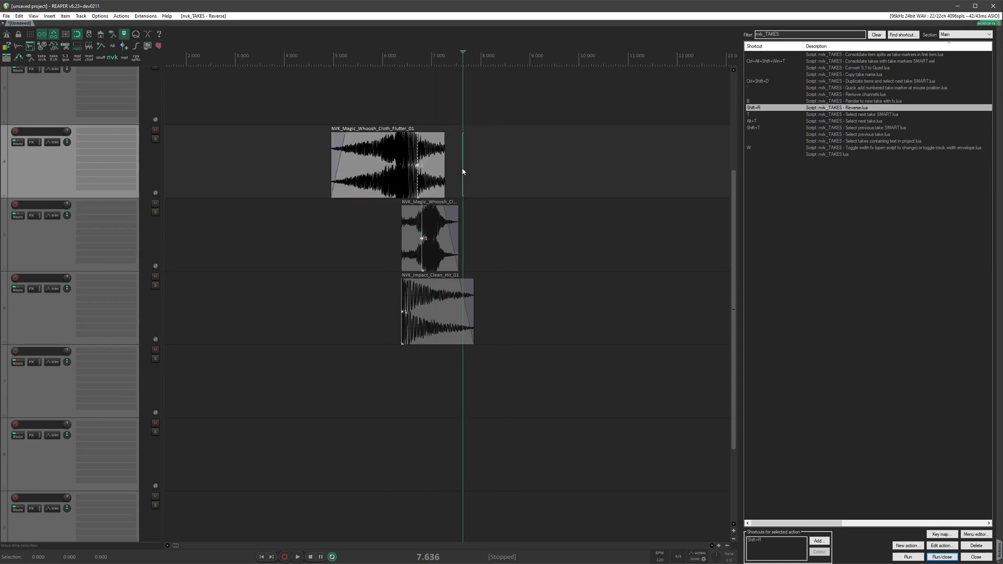
Move the reversed flutter item along the timeline and extend its edges to expose the other marked whooshes.
scroll(412, 168, "down", 5)
left_click_drag(284, 166, 383, 174)
left_click_drag(245, 175, 597, 173)
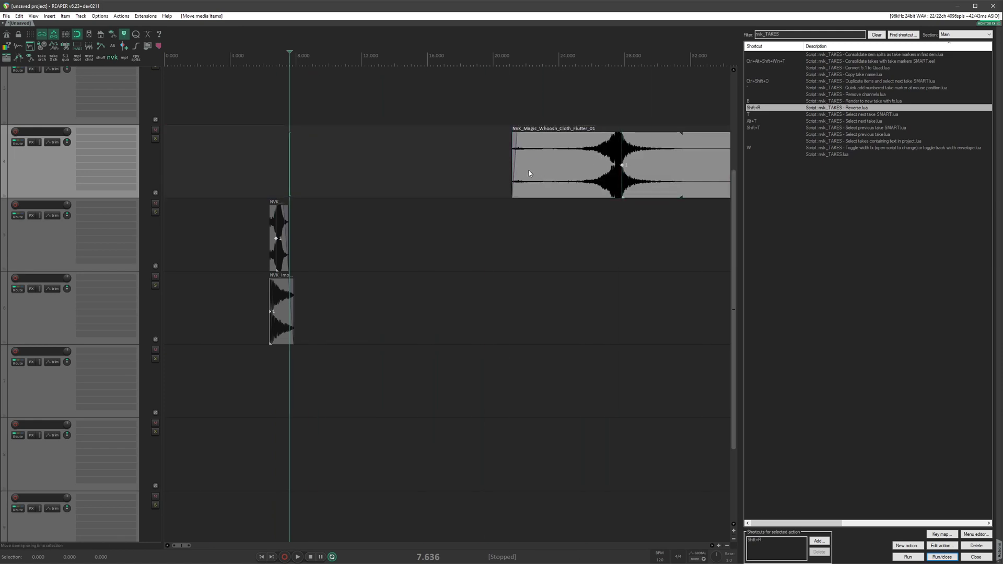
left_click_drag(513, 171, 207, 173)
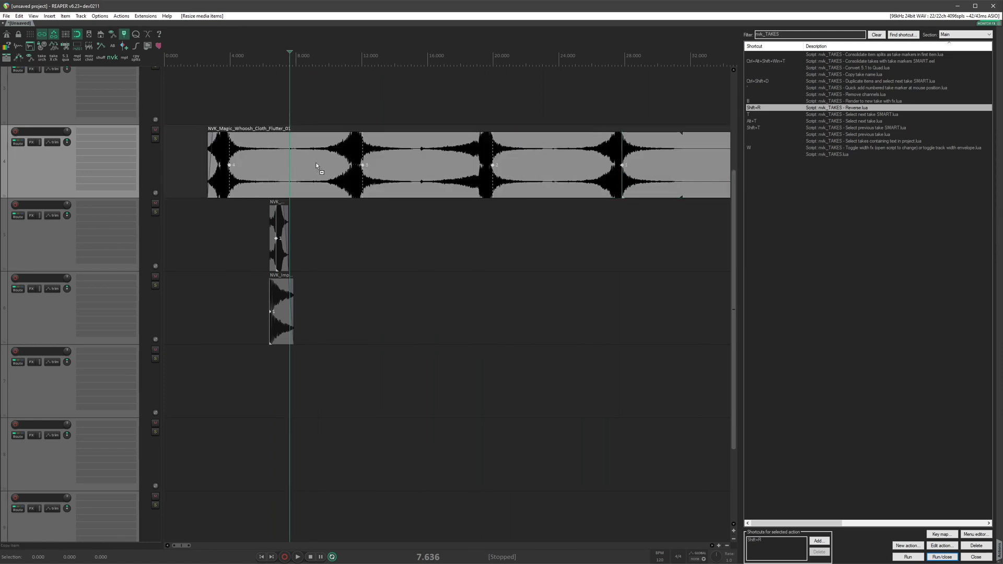
Undo the moving and resizing of the reversed flutter item.
key("ctrl+z")
key("ctrl+z")
key("ctrl+z")
key("ctrl+z")
key("ctrl+z")
key("ctrl+z")
key("ctrl+z")
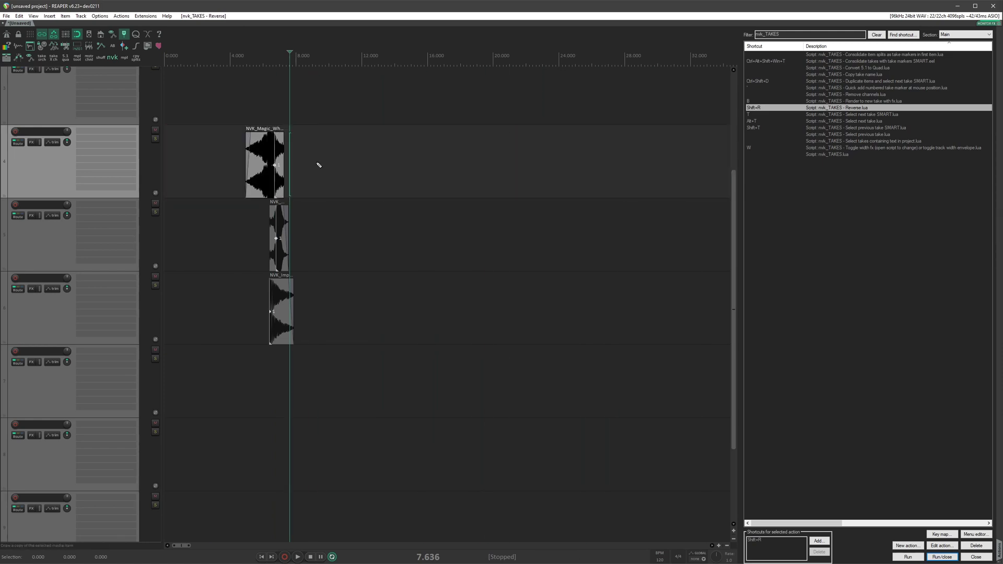
Add FabFilter Pro-Q 3 as a take effect on the flutter item and adjust its EQ curve.
left_click(867, 102)
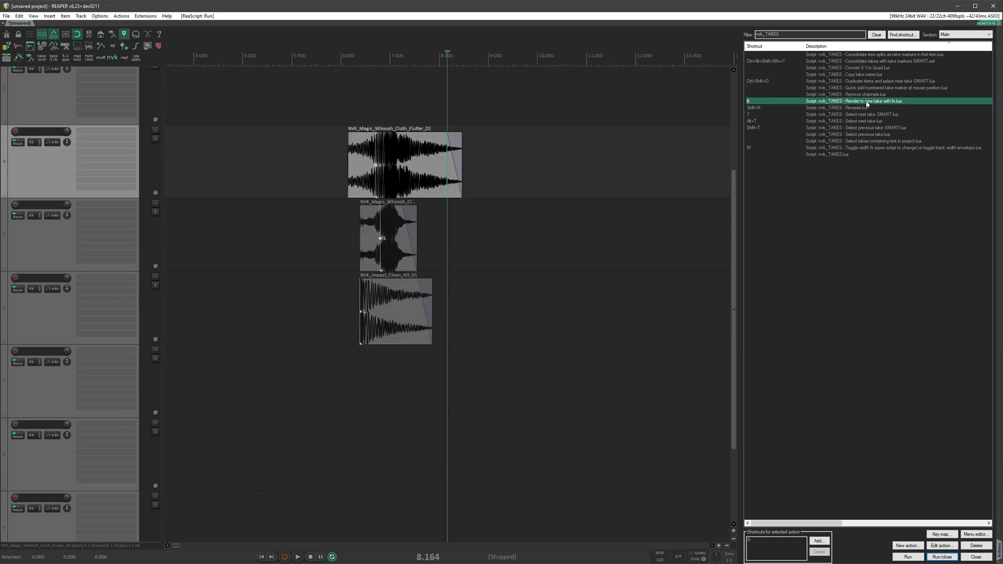
left_click(391, 167)
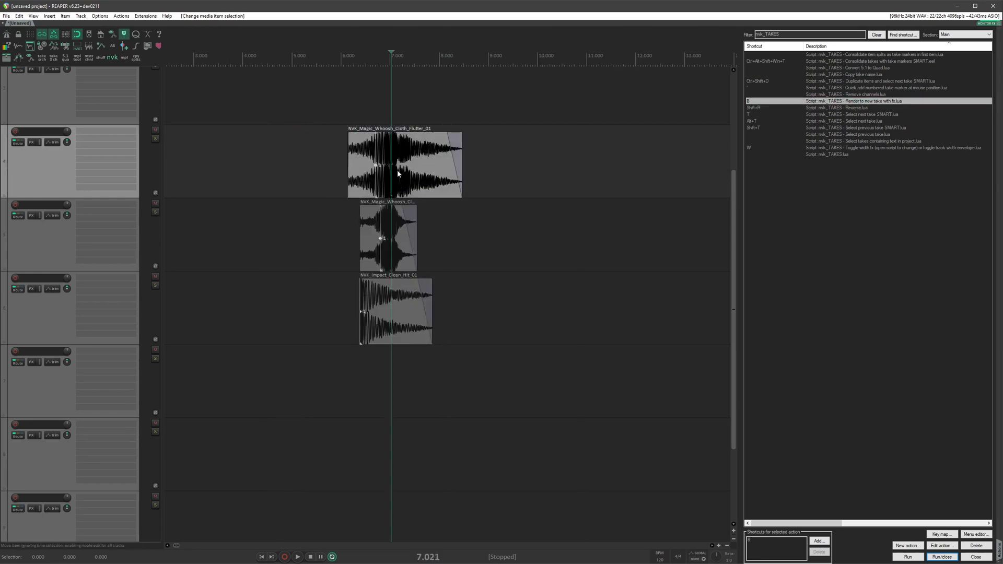
key("ctrl+shift+e")
left_click_drag(314, 155, 291, 192)
Run the Render to new take with fx script on the flutter item to bake in its EQ.
key("b")
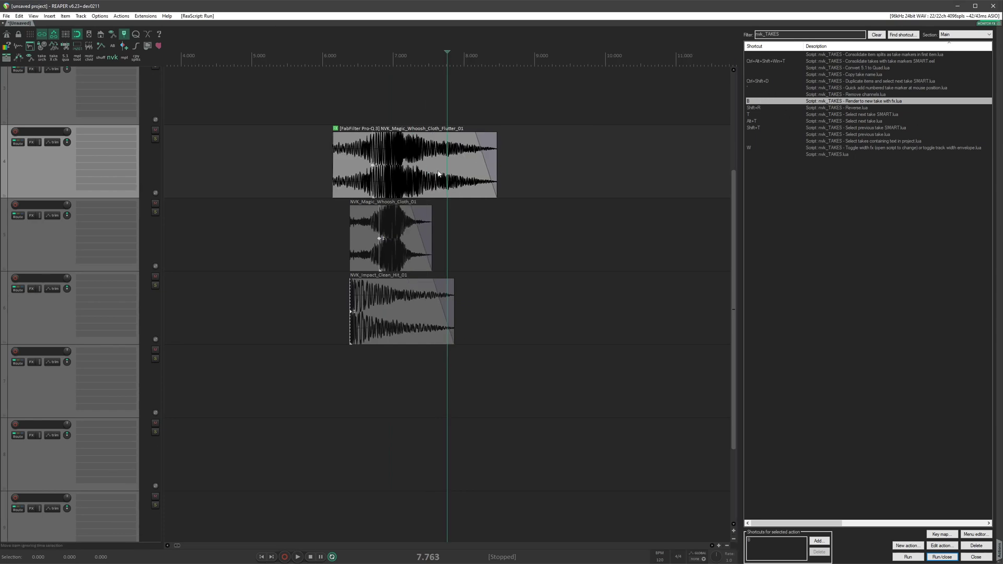
key("b")
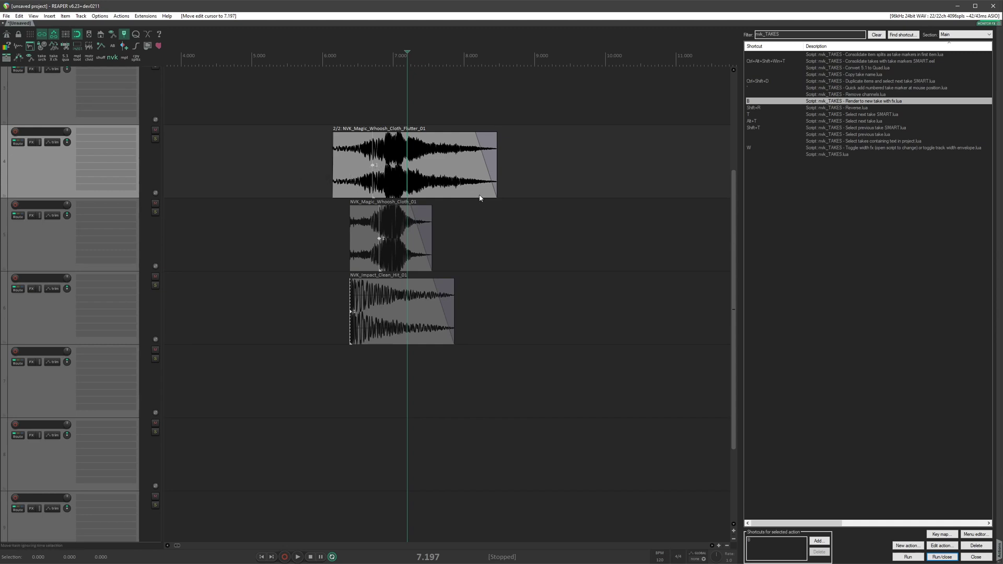
key("b")
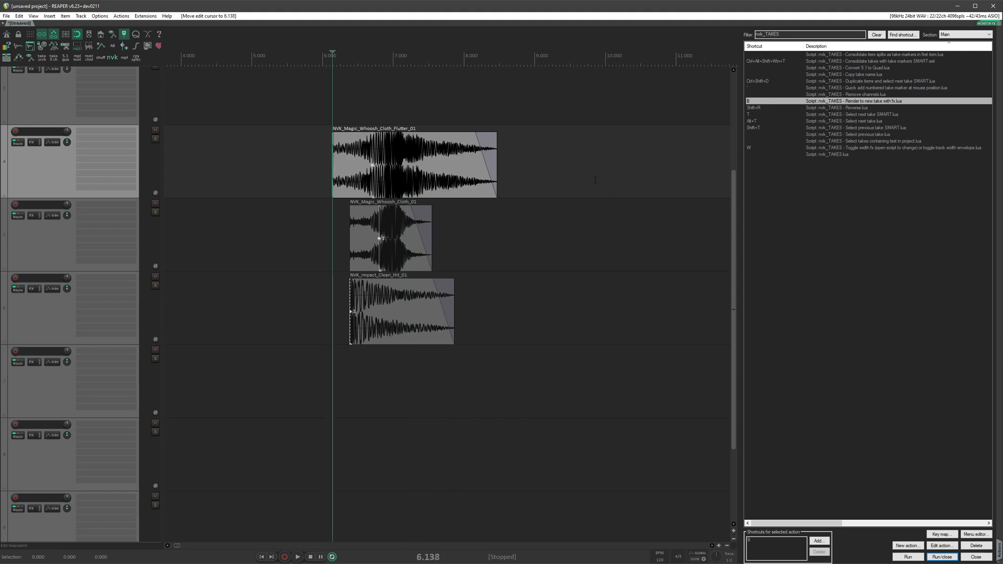
Locate the Copy take name script in the action list and clear the item selection.
left_click(861, 76)
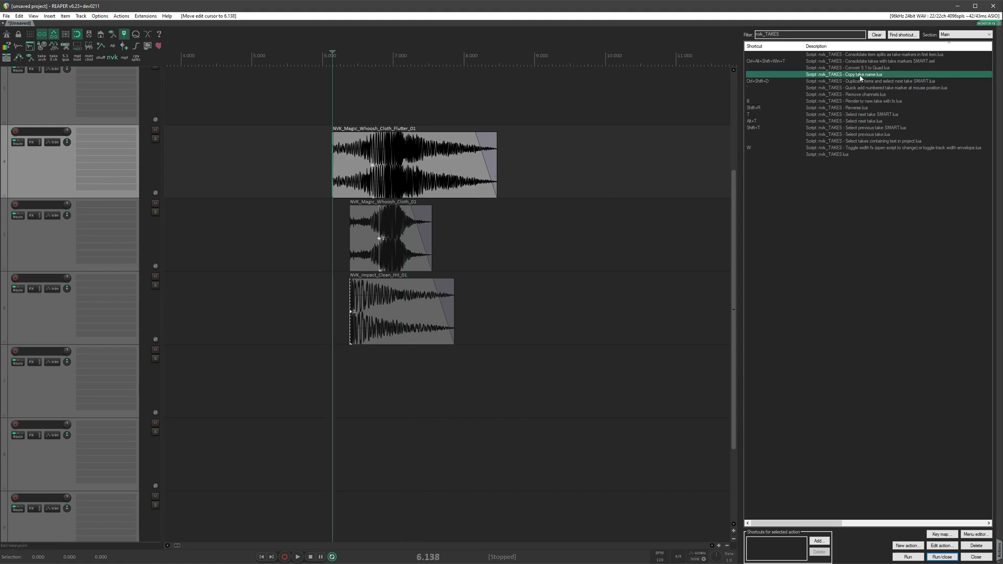
left_click(498, 242)
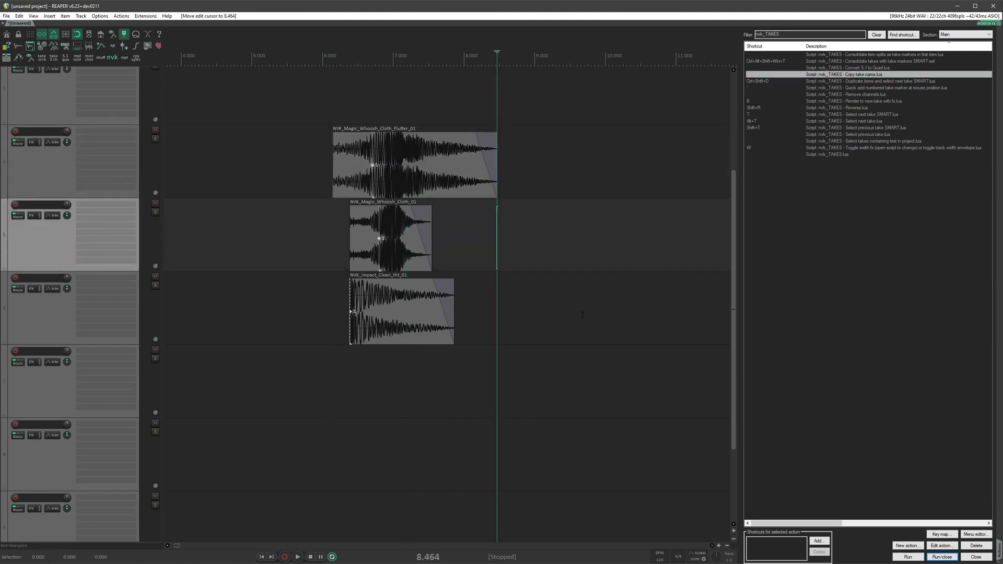
Select the NVK_Magic_Whoosh_Cloth_Flutter_01 item and run the Copy take name script on it.
left_click_drag(282, 159, 502, 144)
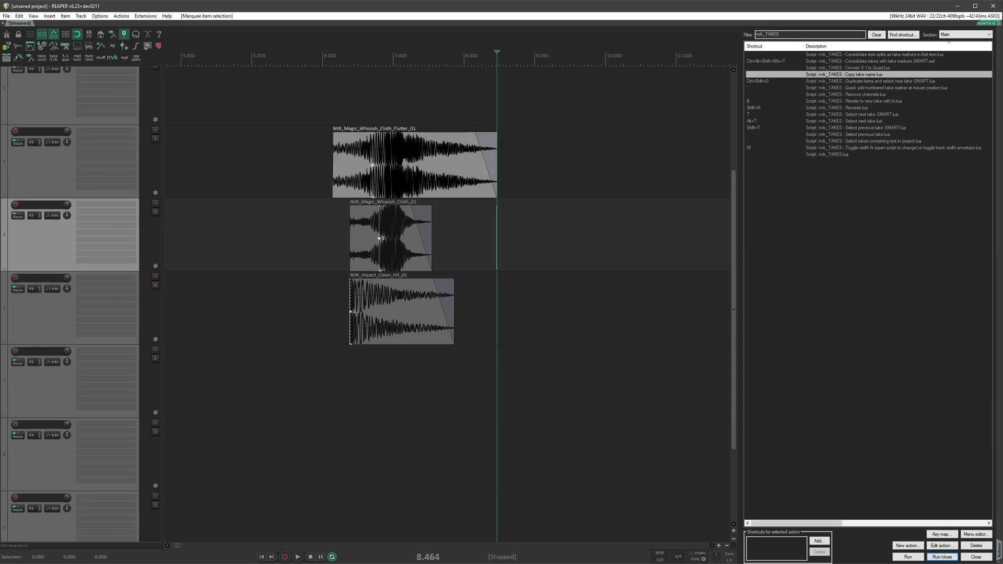
left_click(505, 312)
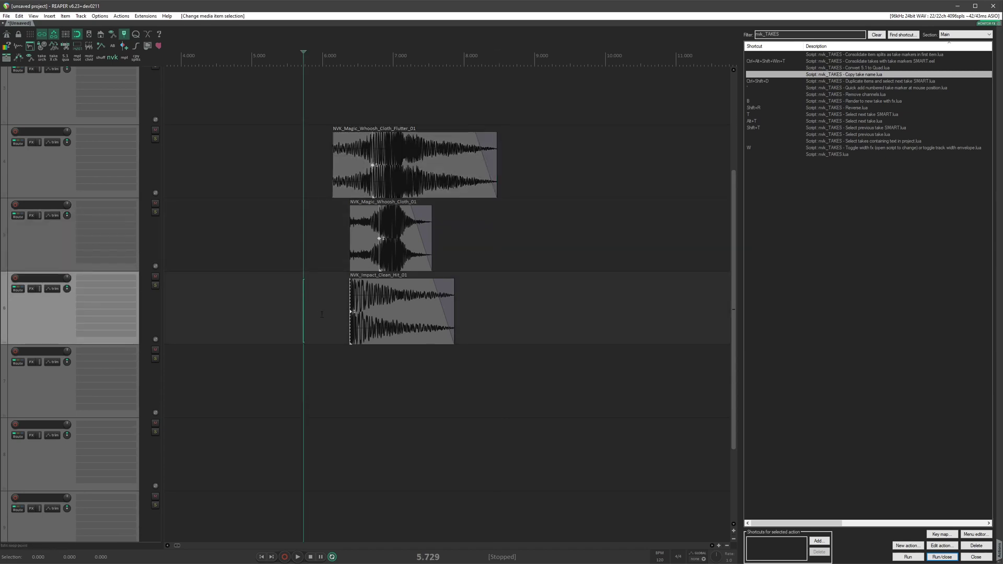
left_click_drag(304, 163, 515, 157)
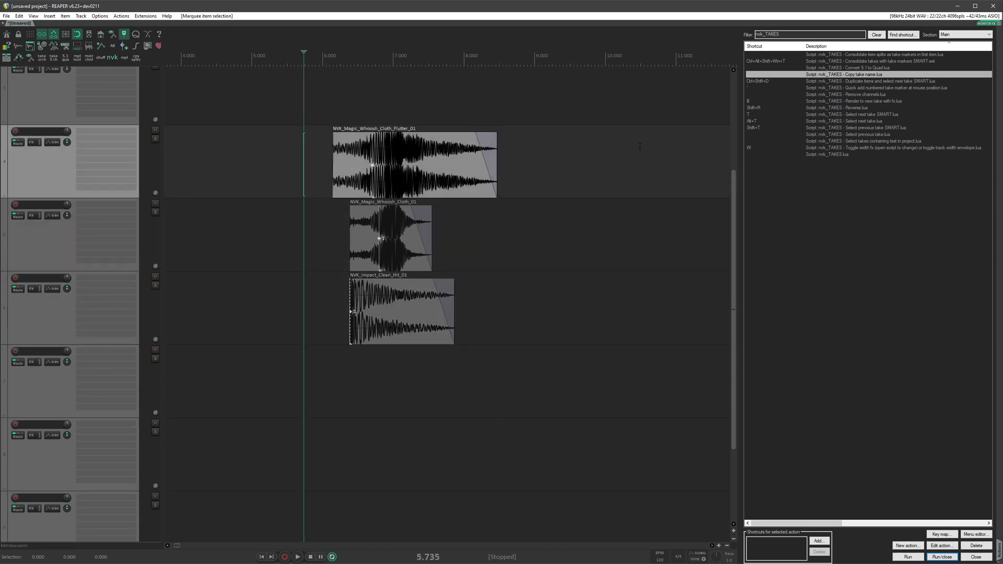
double_click(836, 76)
key("F2")
key("ctrl+c")
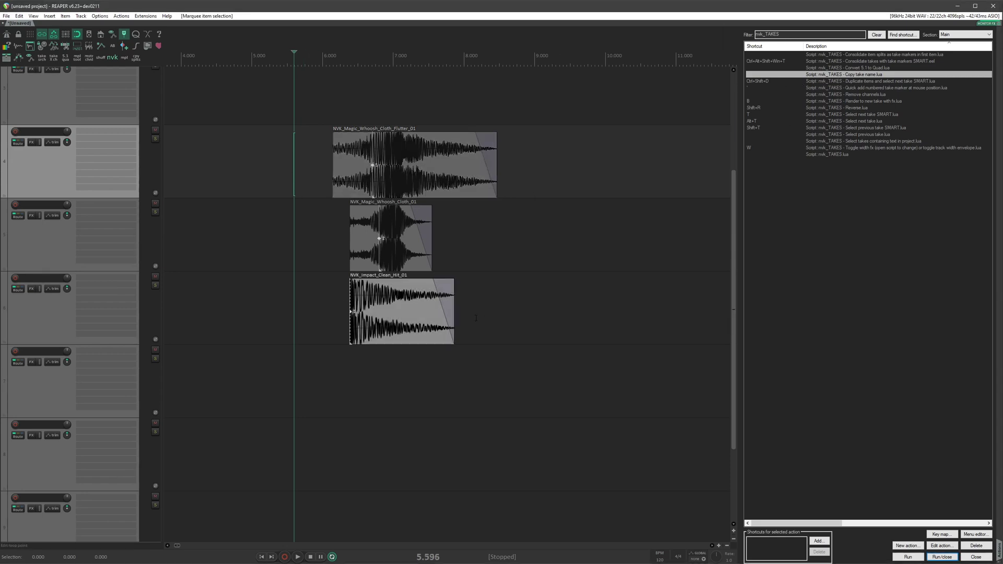
Try the copied take name in the Rename Items dialog of the impact item, leaving the dialog without renaming.
key("F2")
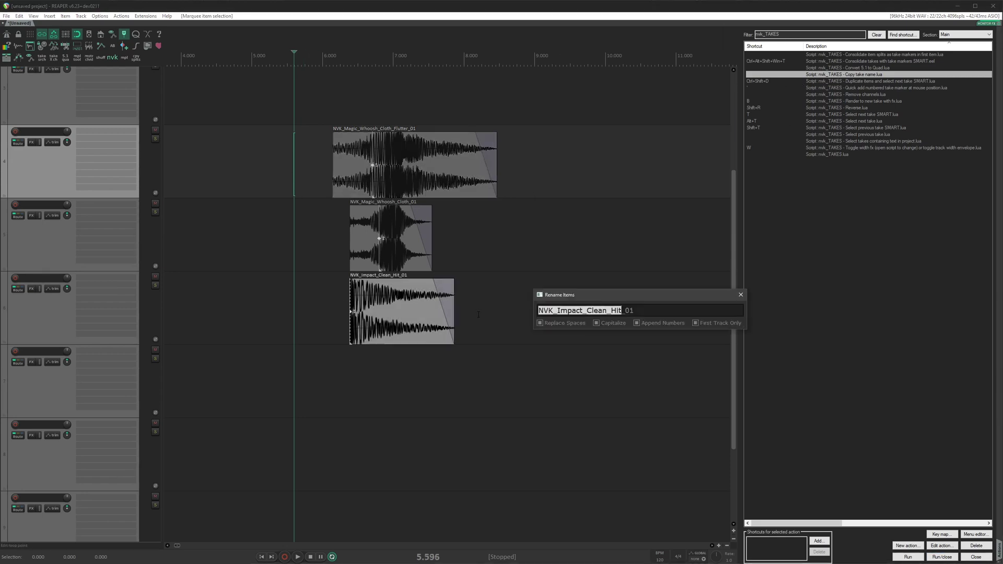
key("ctrl+v")
left_click(741, 295)
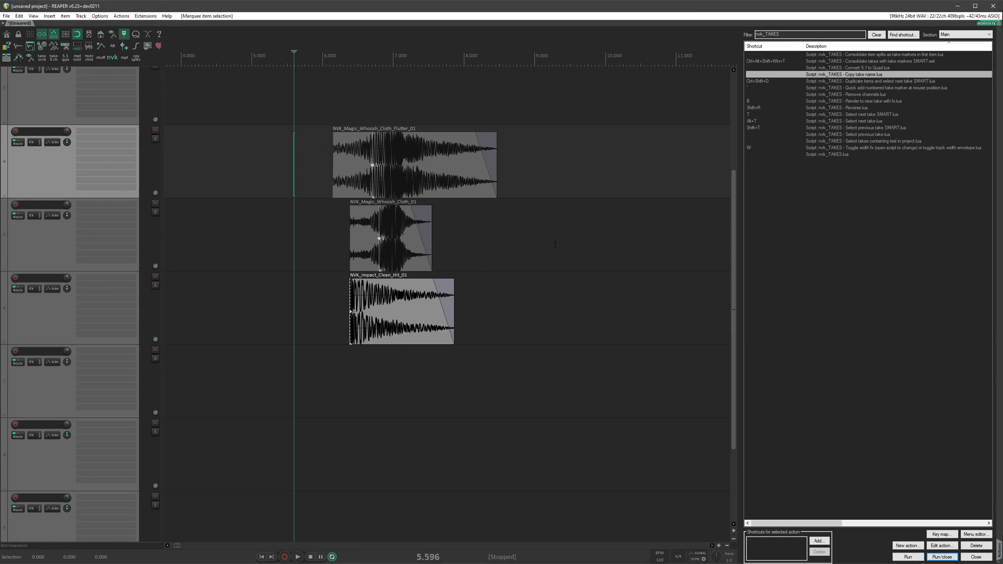
Locate the Toggle width fx or toggle track width envelope script in the action list and clear the item selection.
left_click(869, 148)
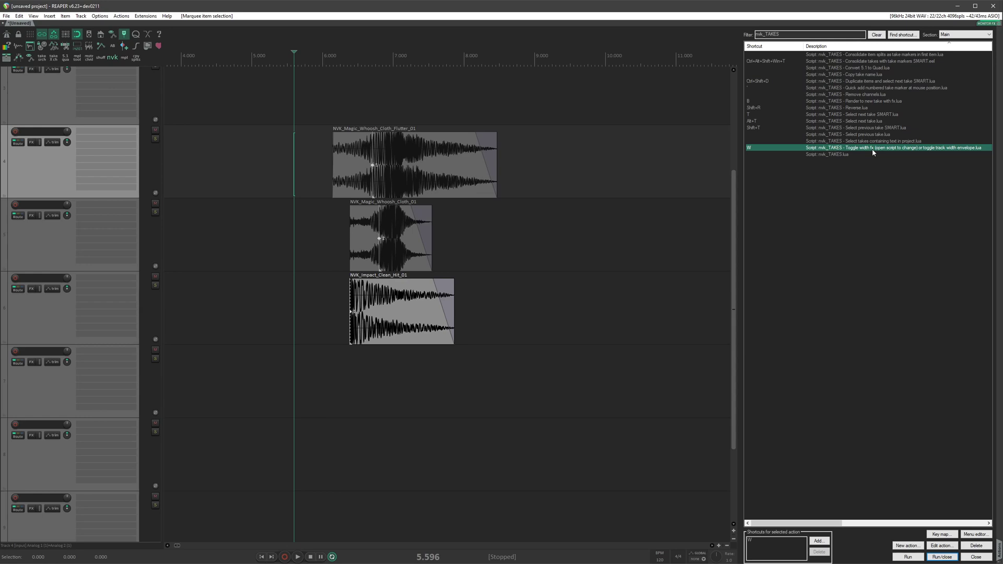
left_click(519, 168)
left_click(236, 183)
scroll(289, 192, "up", 1)
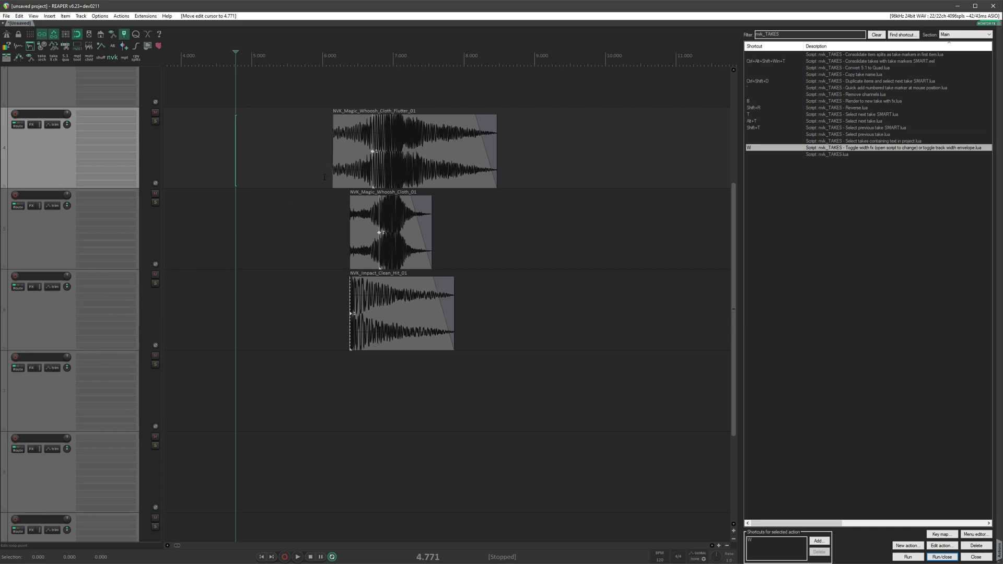
Repeatedly show and hide the flutter track's Width envelope with the Toggle width fx script, with no items selected.
left_click(399, 154)
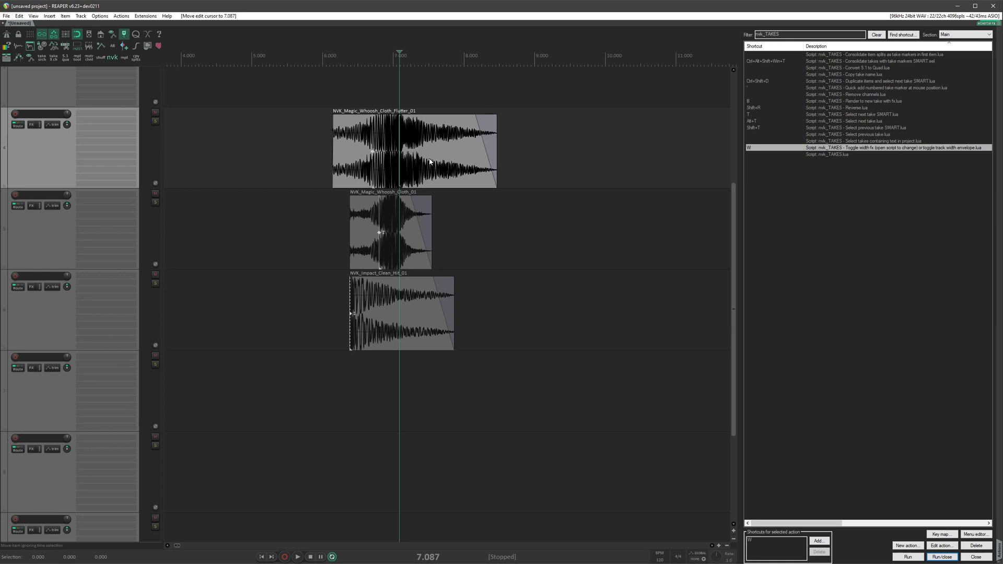
key("w")
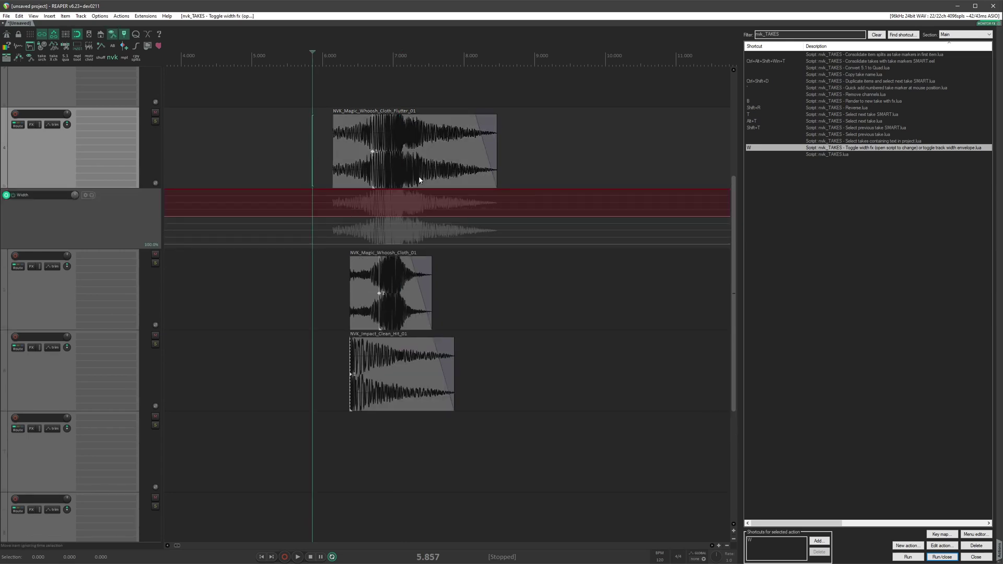
key("w")
left_click(237, 146)
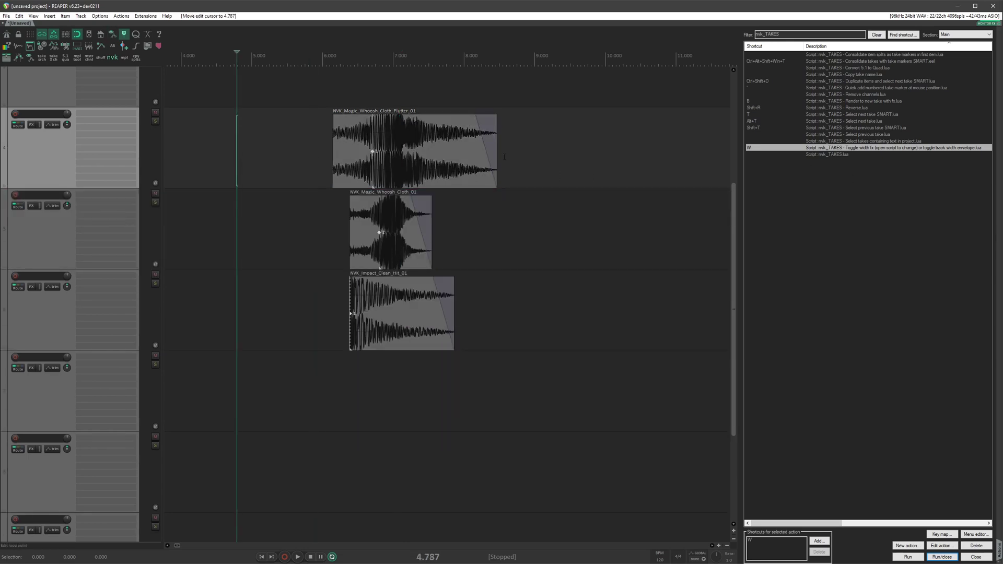
left_click(269, 143)
key("w")
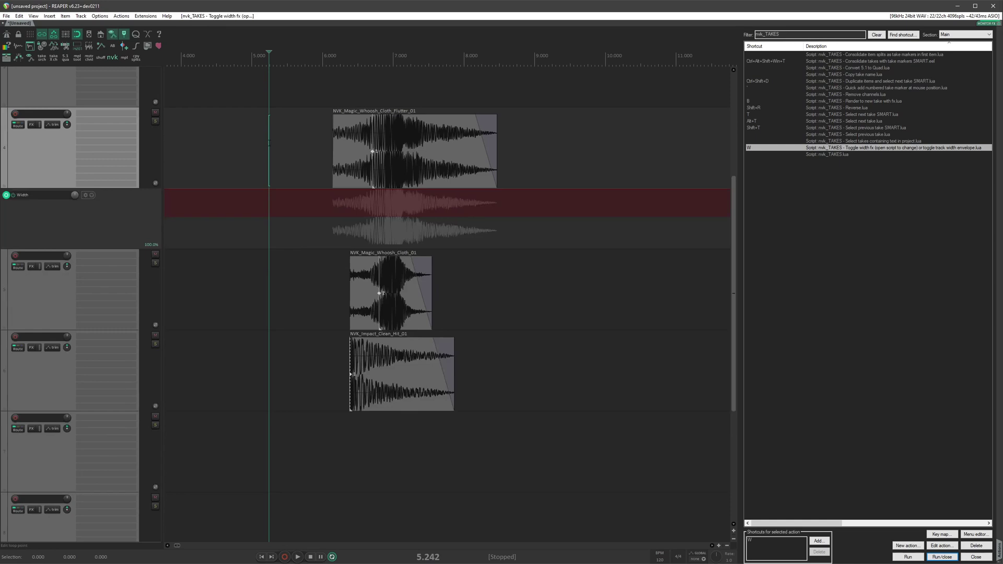
key("w")
key("w")
key("w")
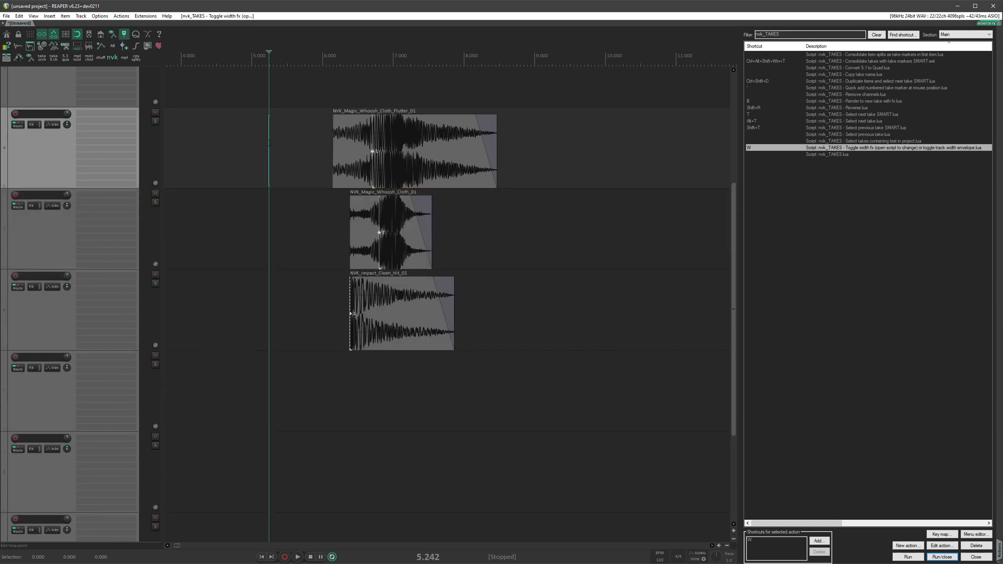
Show and hide the Width envelope of the NVK_Magic_Whoosh_Cloth_01 track with the script, then reselect the flutter track.
left_click(239, 233)
key("w")
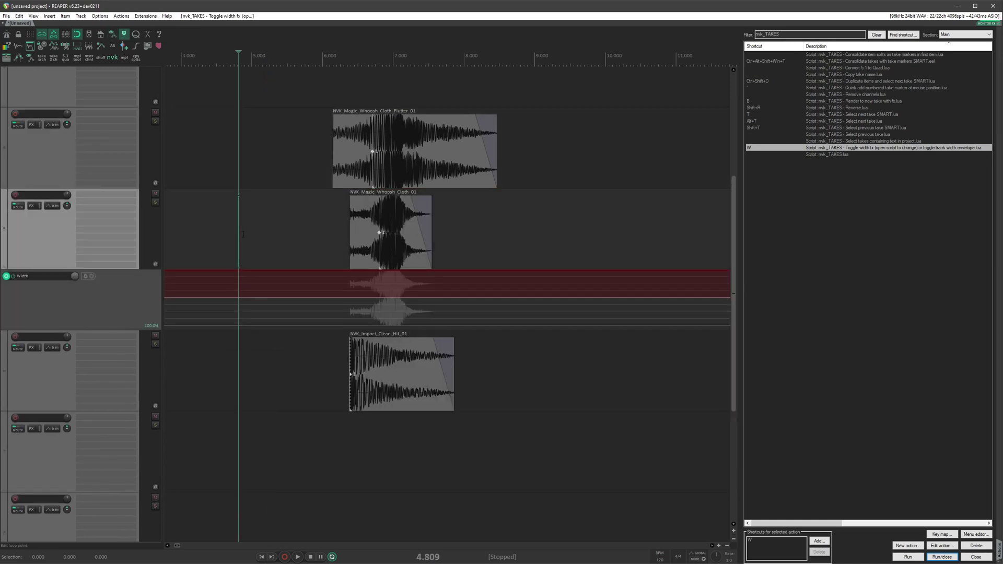
key("w")
left_click(292, 175)
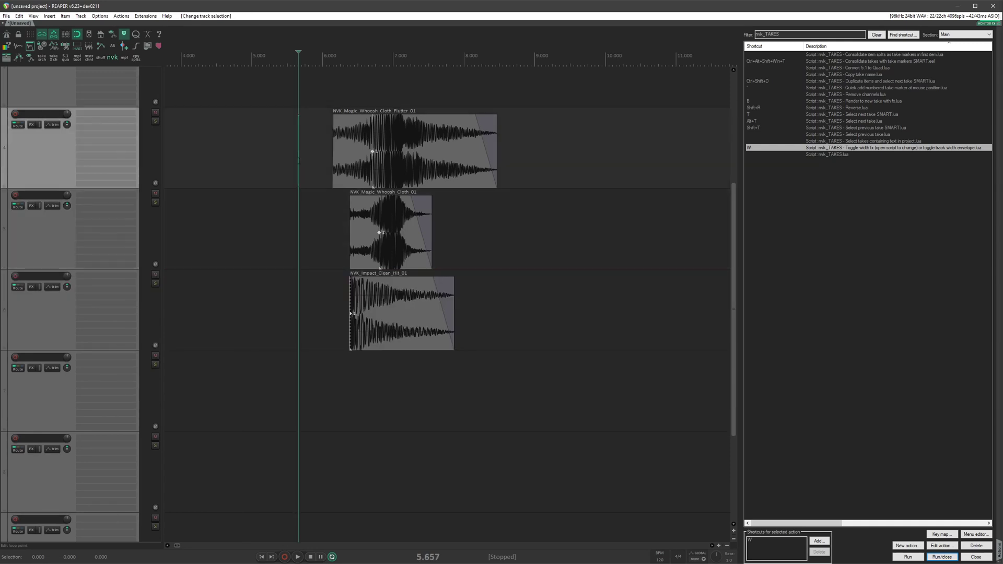
Add Ozone Imager 2 with a width envelope to the selected flutter item using the script, and show the effect's window below it.
left_click(411, 160)
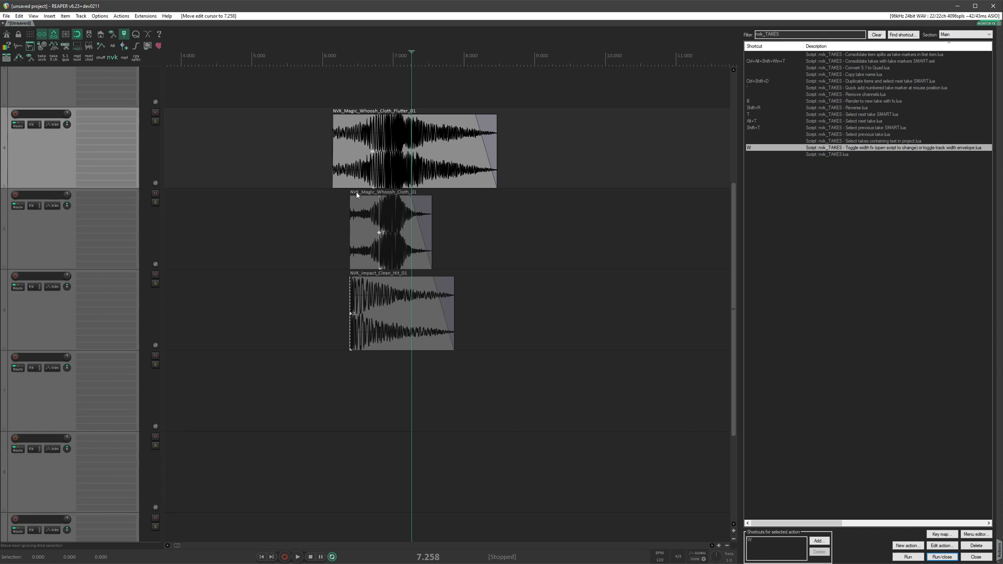
left_click(432, 151)
key("w")
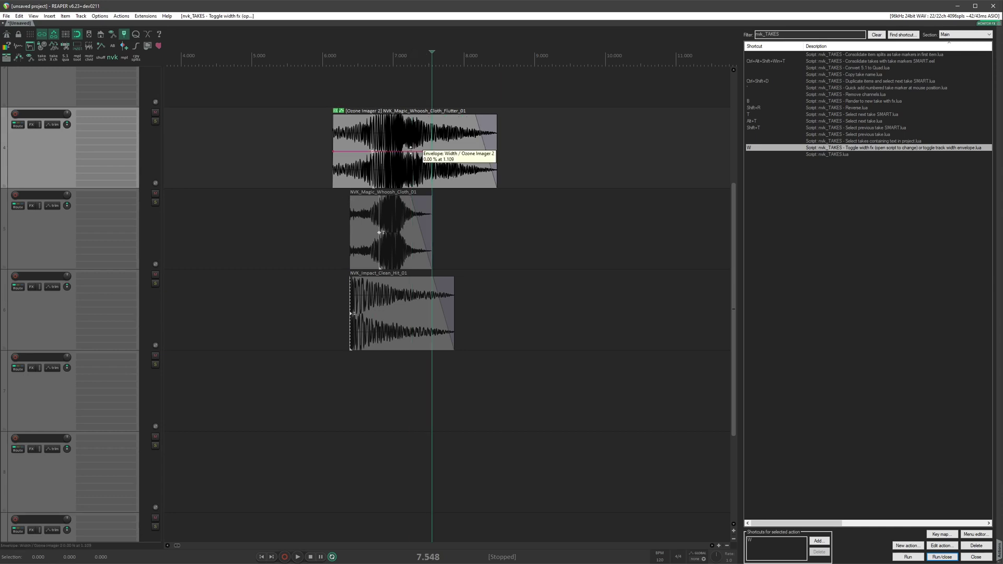
left_click(335, 111)
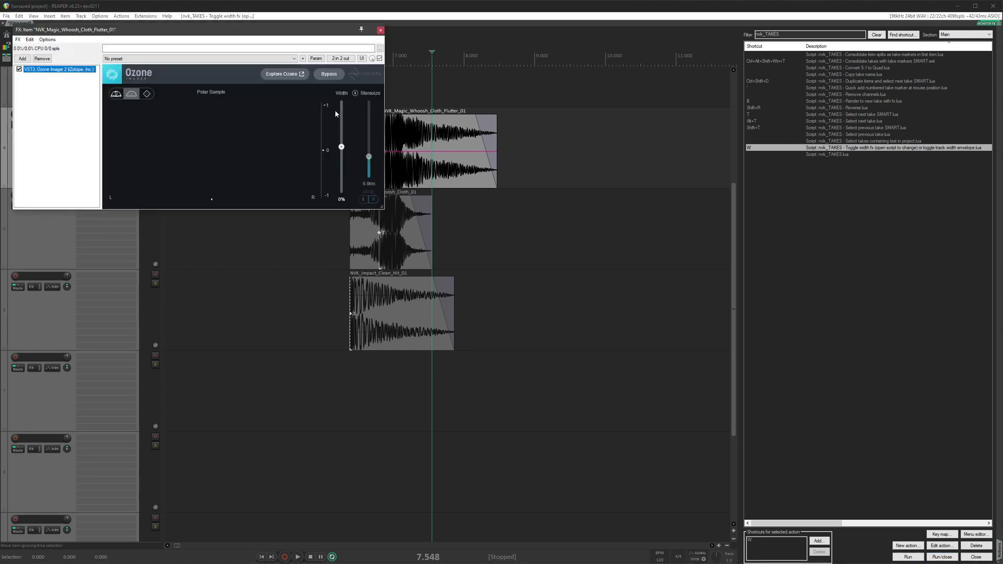
left_click_drag(157, 31, 311, 198)
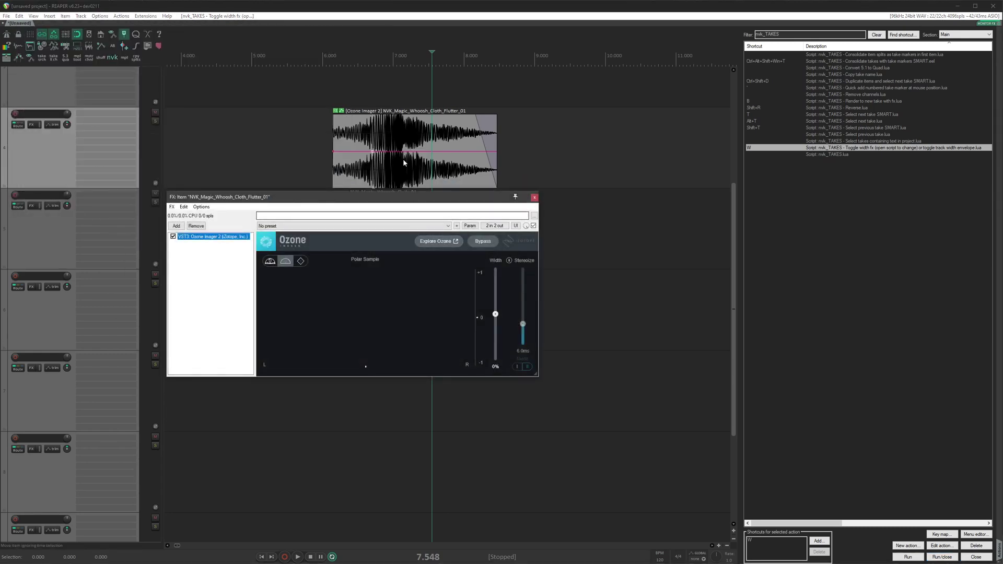
Raise the flutter take's Ozone Imager 2 width envelope to 100% and play the item to audition it.
left_click(425, 140)
left_click(394, 141)
key("space")
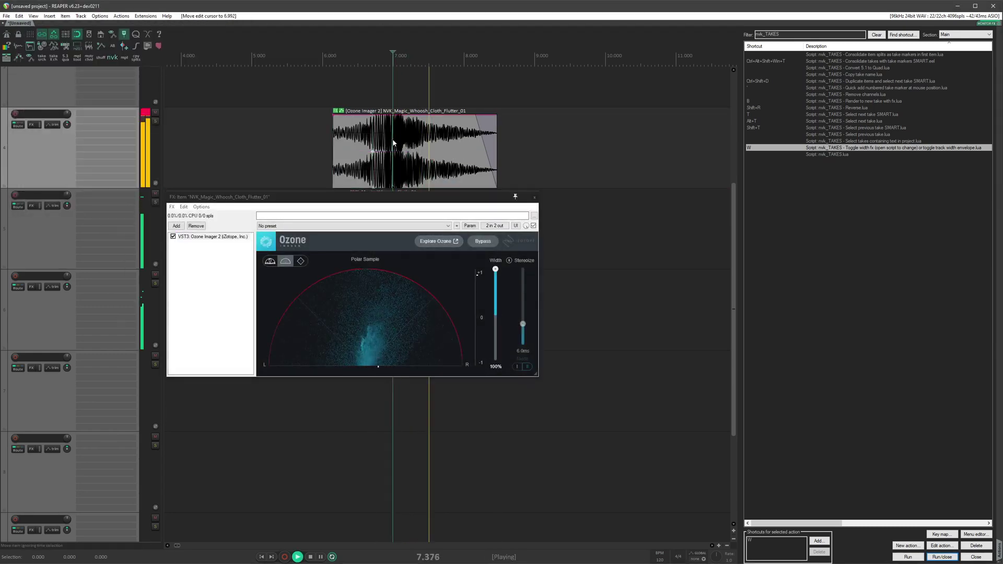
key("space")
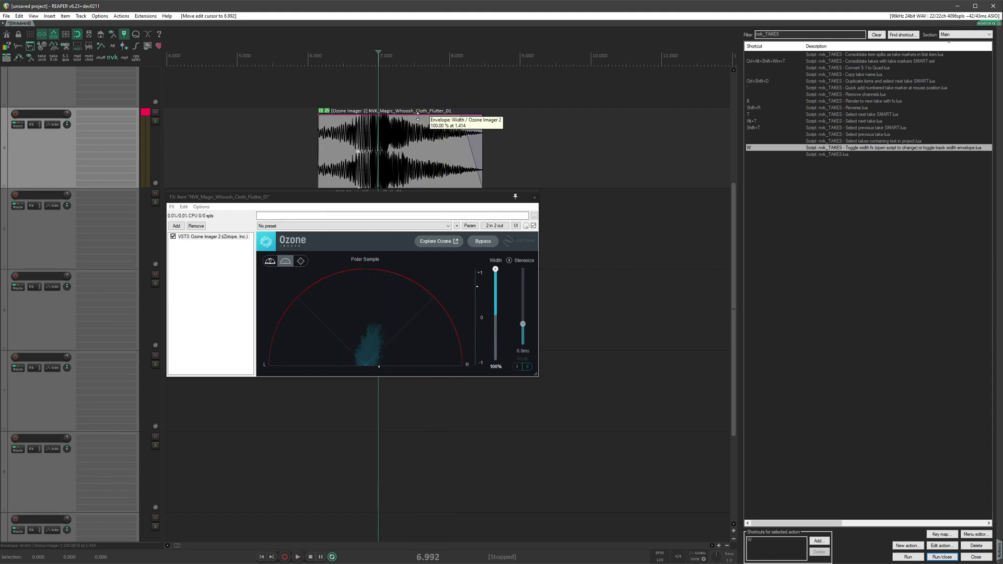
Lower the take's width envelope to its minimum, then remove Ozone Imager 2 from the flutter item with the toggle script.
left_click_drag(417, 119, 418, 186)
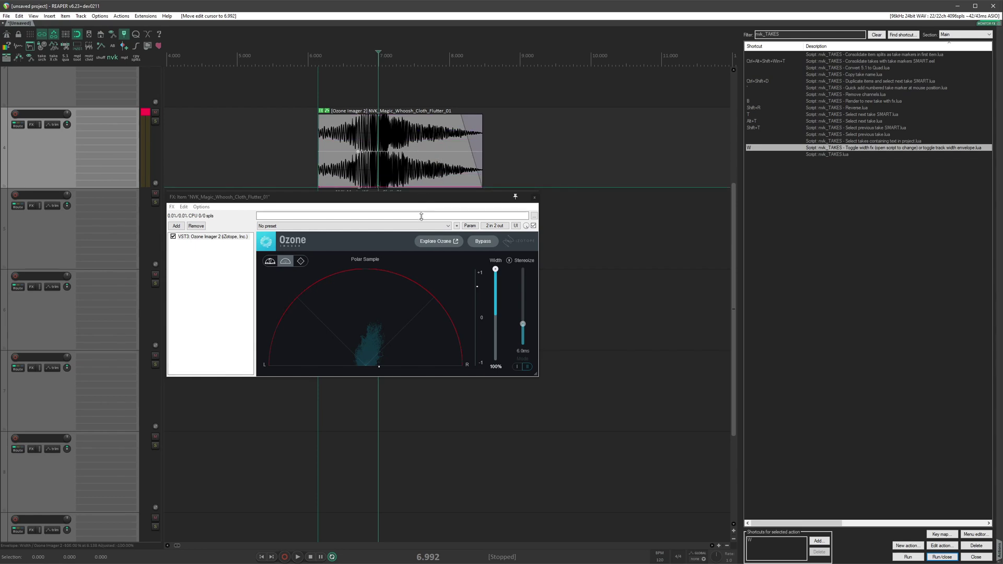
left_click(419, 60)
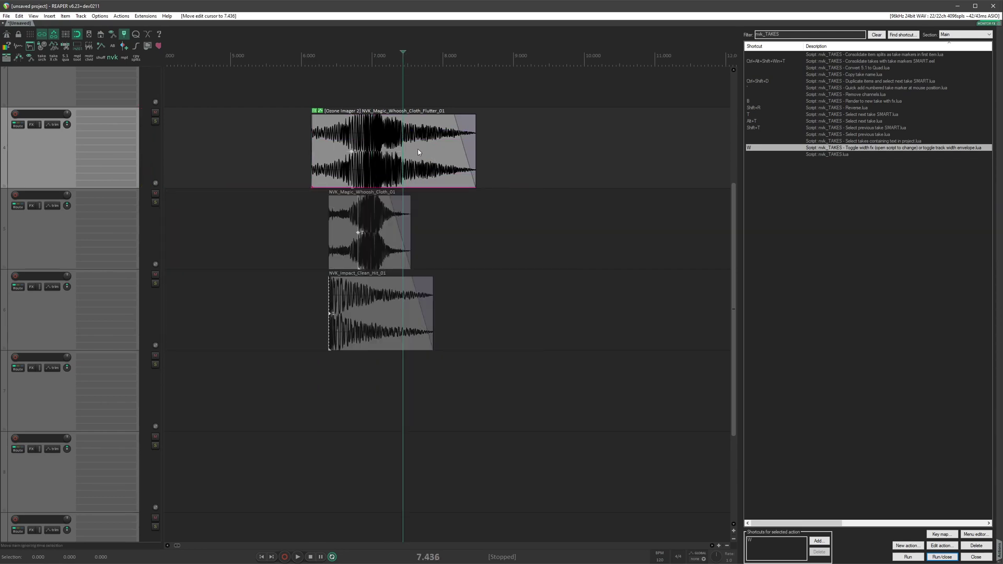
key("w")
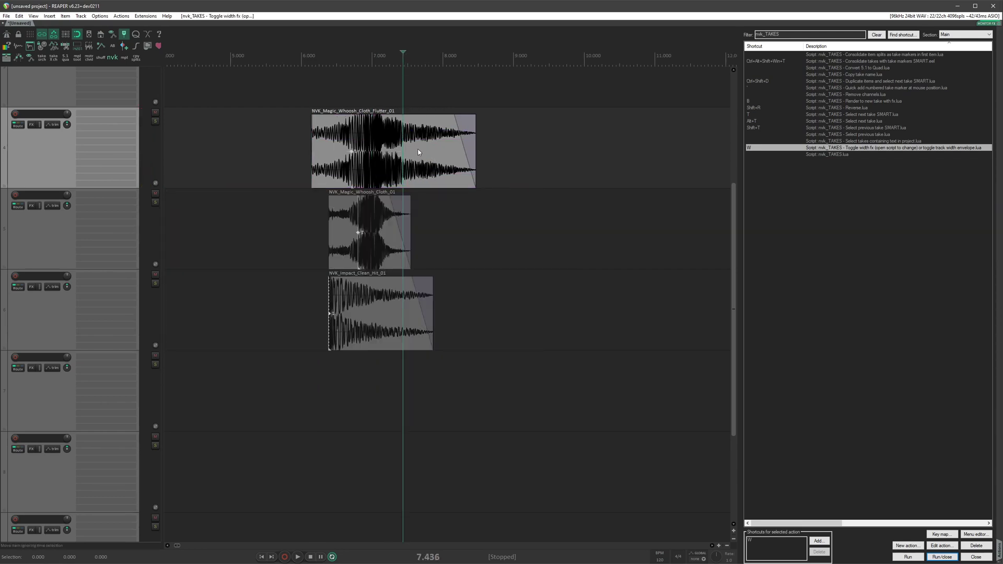
Examine the fxName and paramName settings in the Toggle width fx script's source code, then close the editor.
left_click(942, 546)
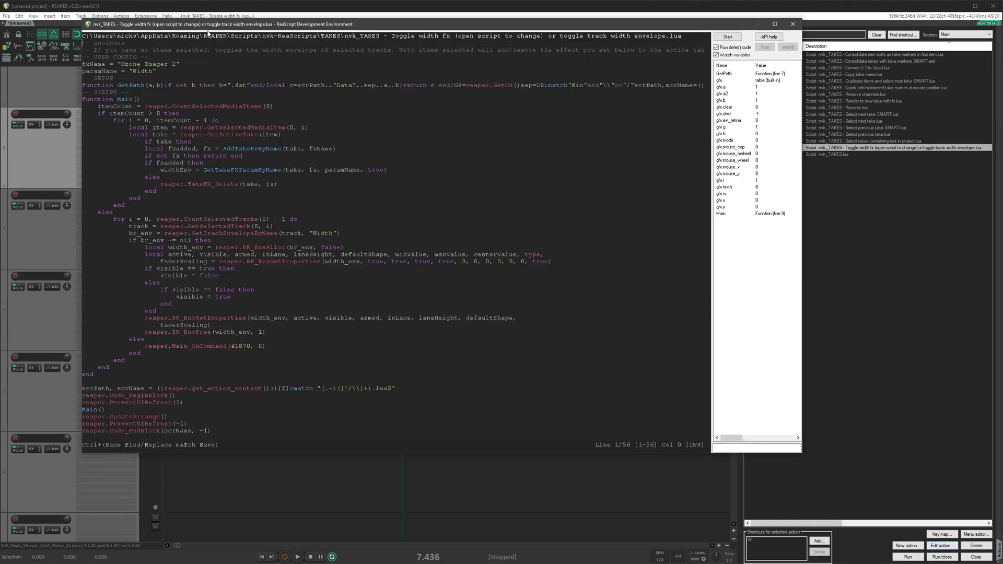
left_click_drag(236, 137, 178, 138)
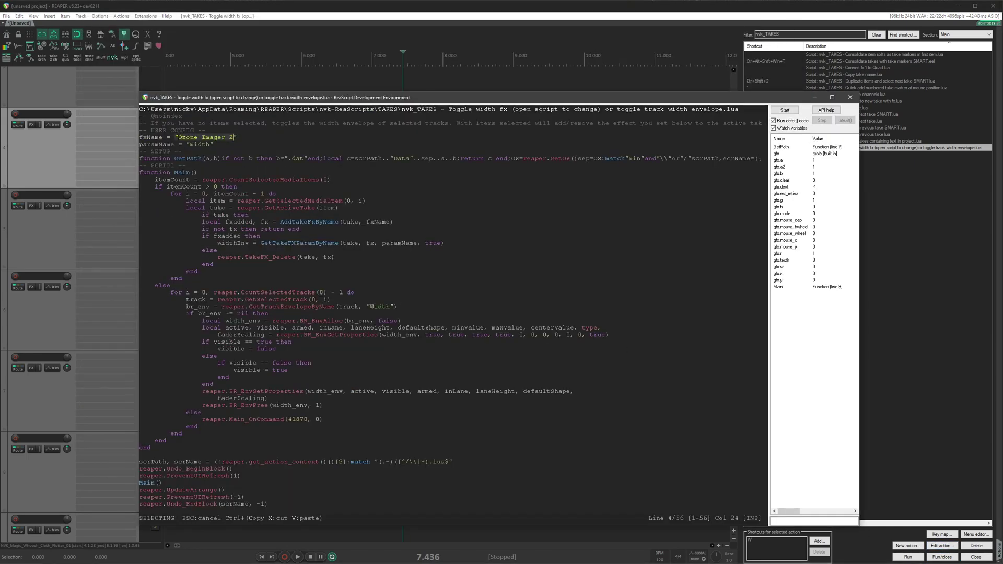
double_click(200, 144)
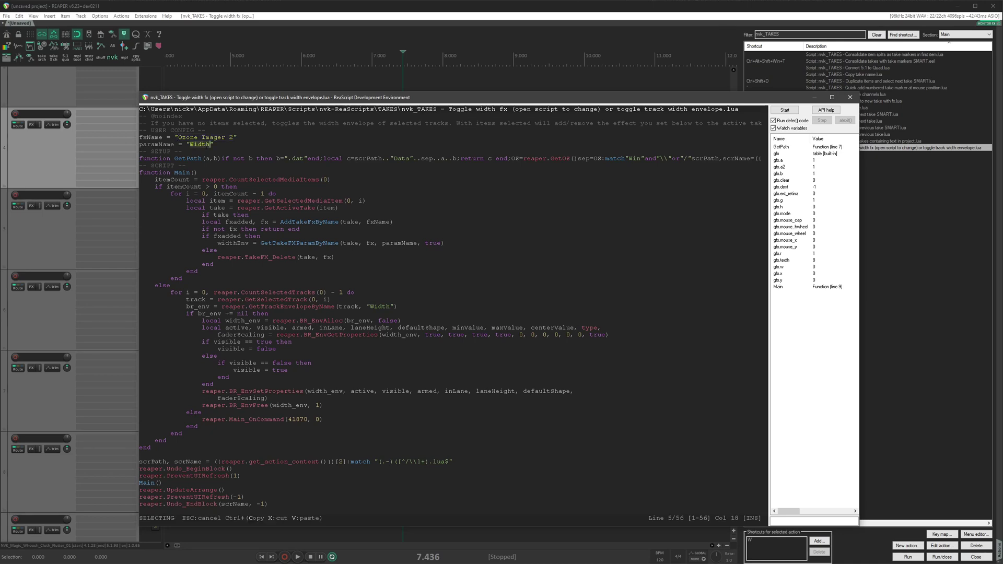
key("Escape")
left_click(278, 156)
left_click(334, 146)
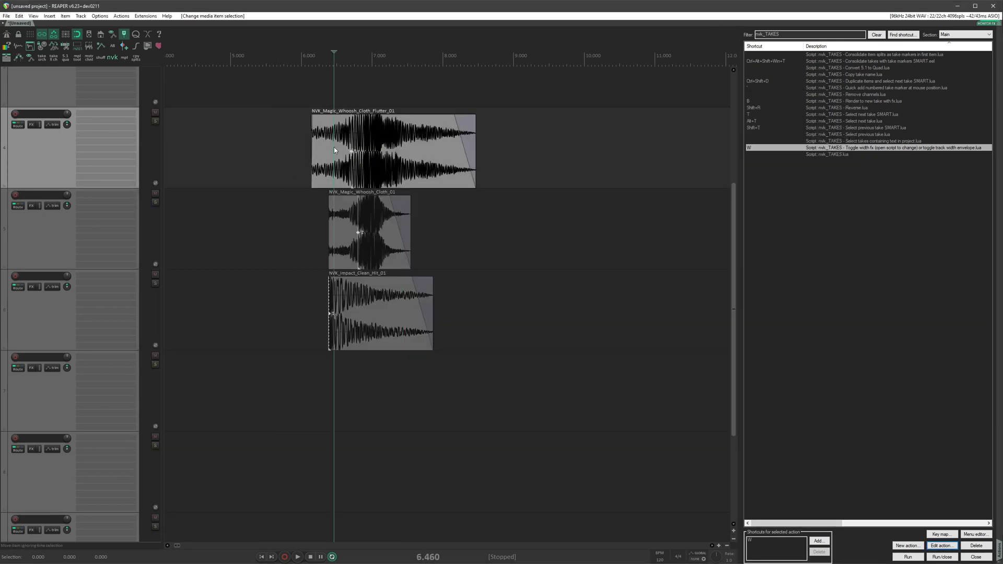
Search Quick Adder for "width" and add the Boz Digital Labs Width Knob plug-in to the flutter track.
key("ctrl+space")
type("width")
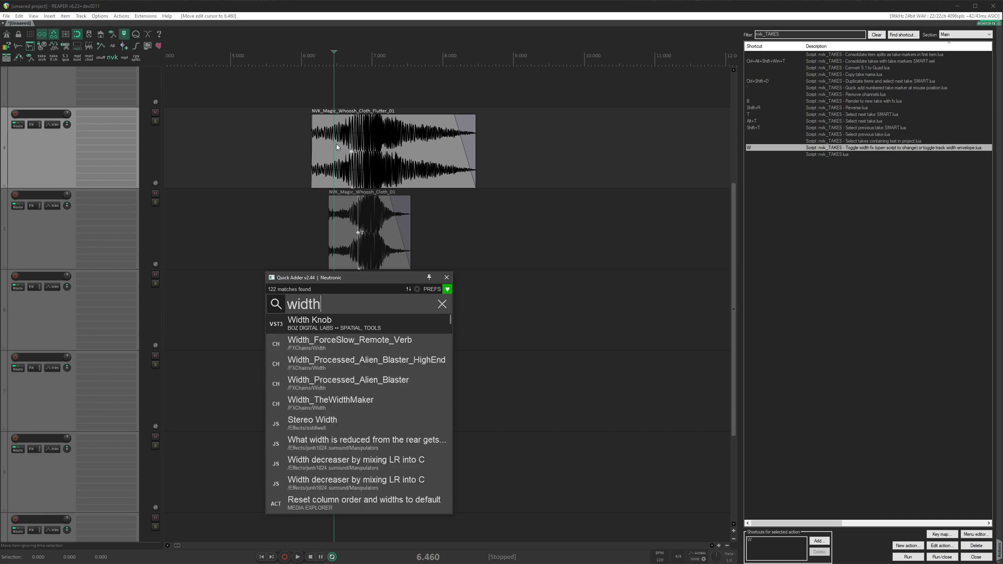
key("Return")
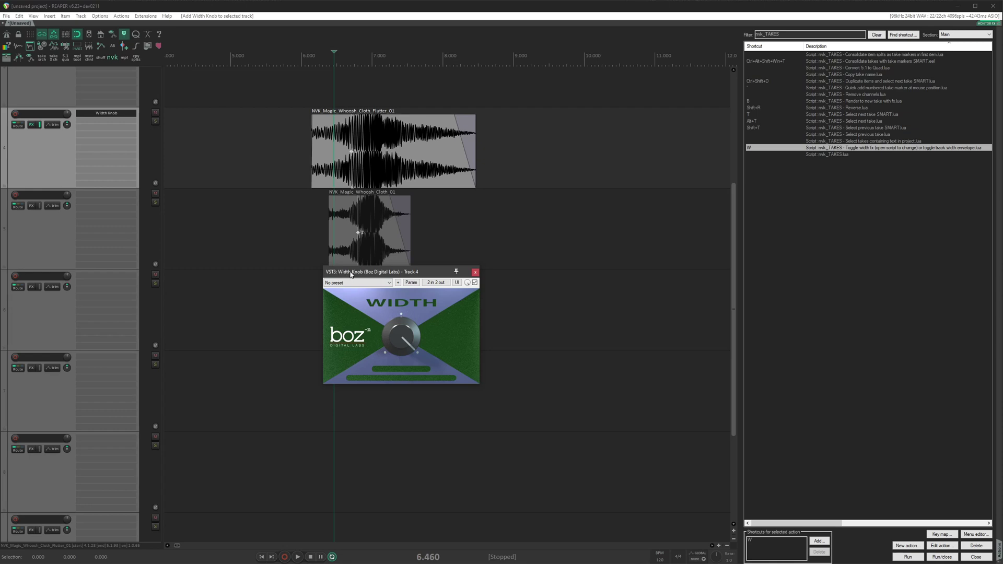
Check Width Knob's parameter names in its FX parameter list and in the generic parameter view.
left_click(411, 282)
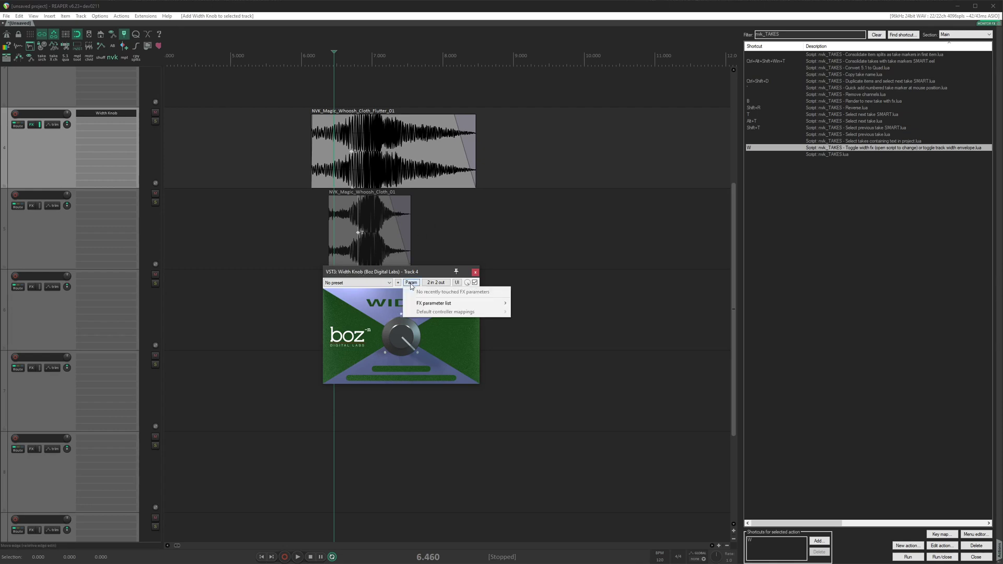
mouse_move(459, 303)
mouse_move(555, 302)
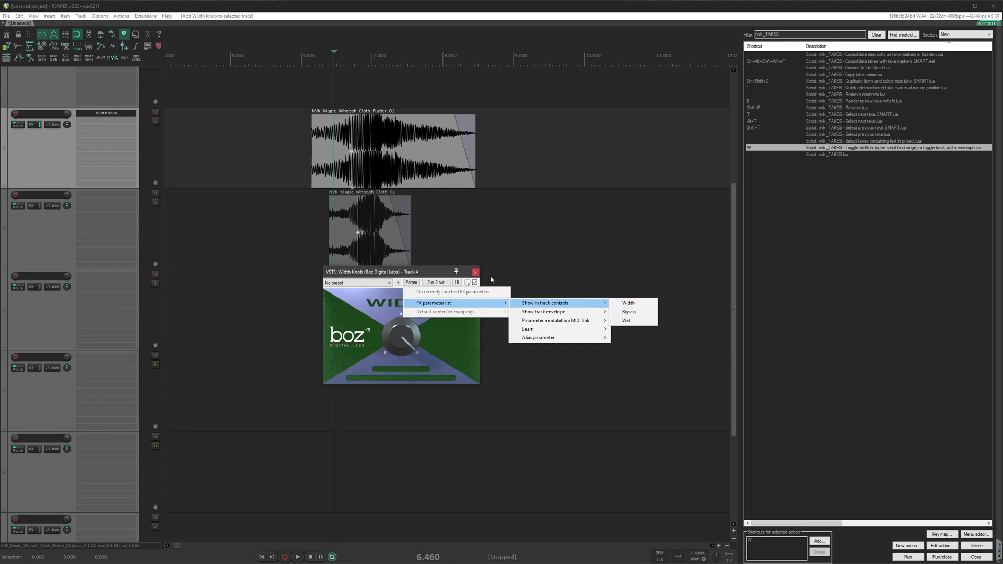
left_click(457, 282)
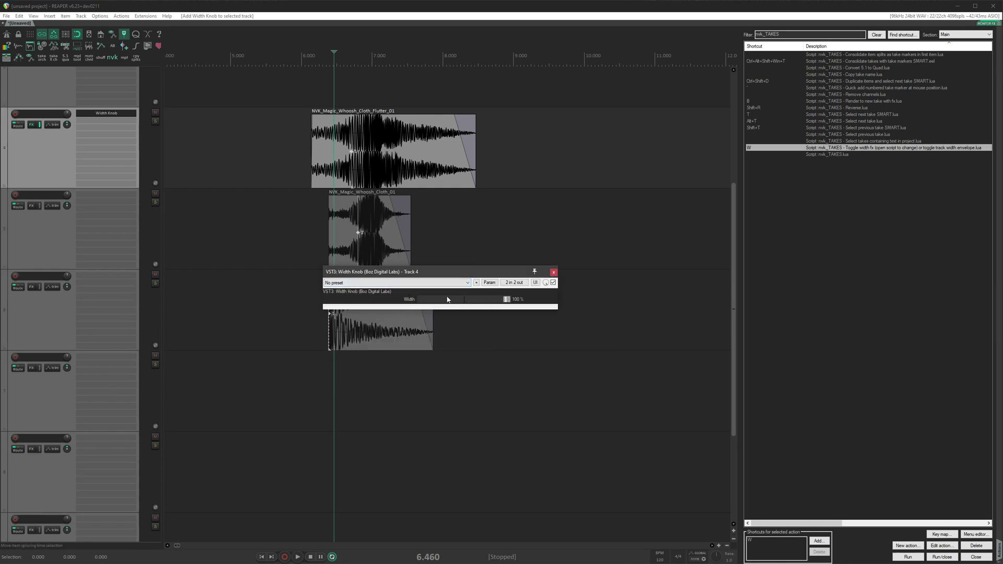
Set the script's fxName to "Width Knob", save it, and apply it to the flutter item before clearing the selection.
left_click(941, 545)
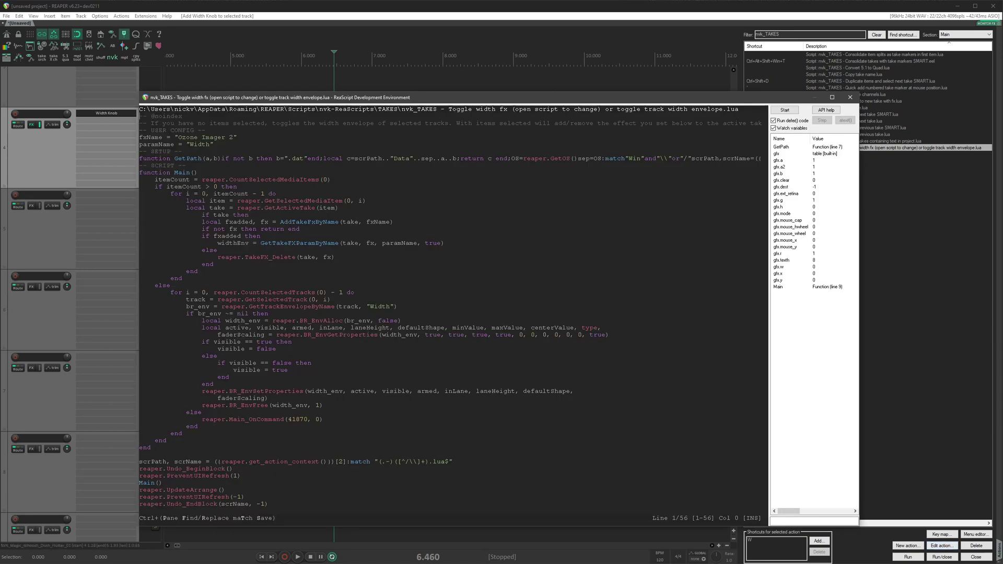
type("Width Knob")
key("ctrl+s")
left_click(850, 97)
left_click(599, 373)
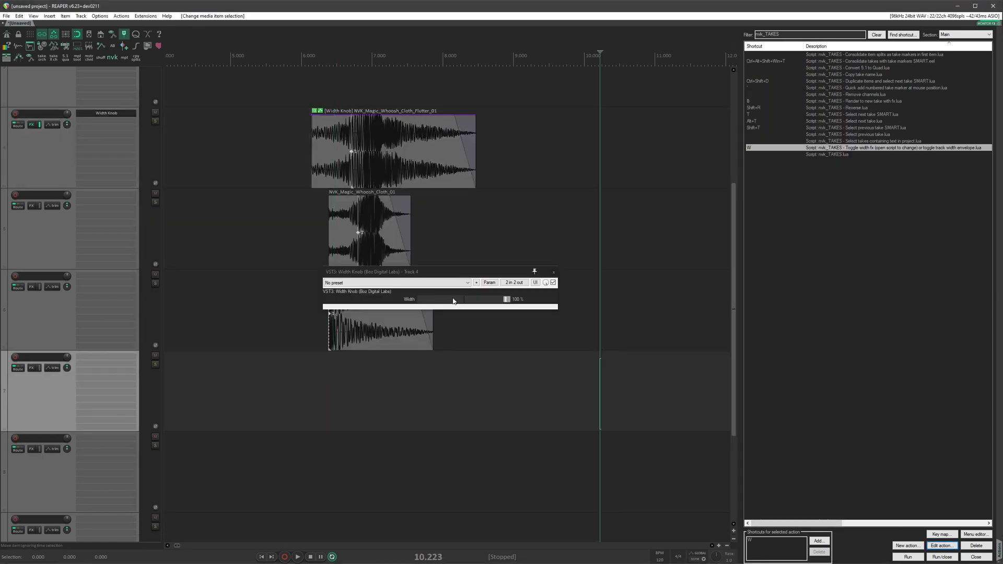
Close the Width Knob window and remove the Width Knob effect from the NVK_Magic_Whoosh_Cloth_Flutter_01 item.
left_click(555, 273)
left_click(542, 245)
left_click(316, 112, "alt")
left_click(237, 230)
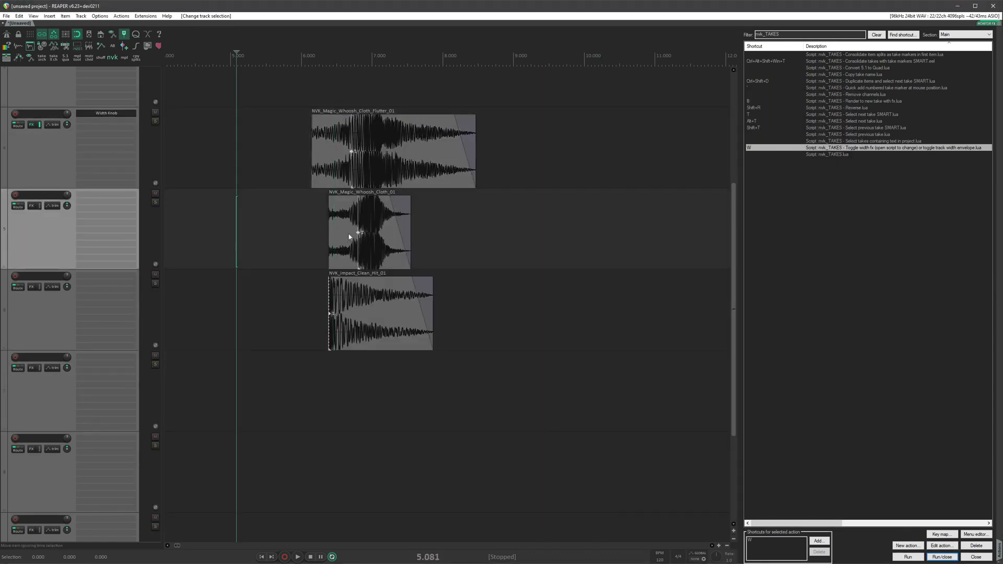
Apply the Toggle width fx script to the NVK_Magic_Whoosh_Cloth_01 item and lower its Width envelope by about a quarter of the item's height.
left_click(368, 230)
key("w")
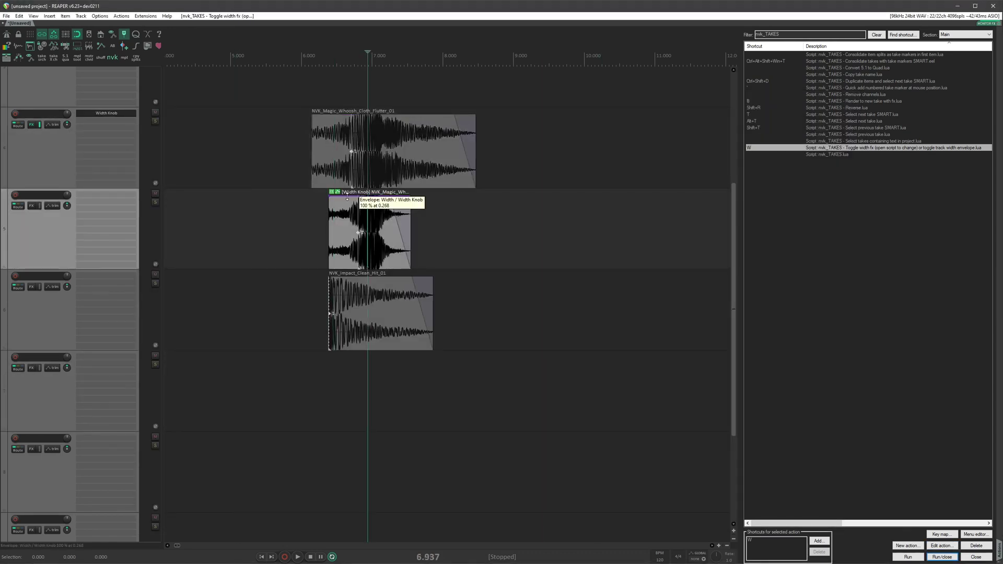
left_click(330, 193)
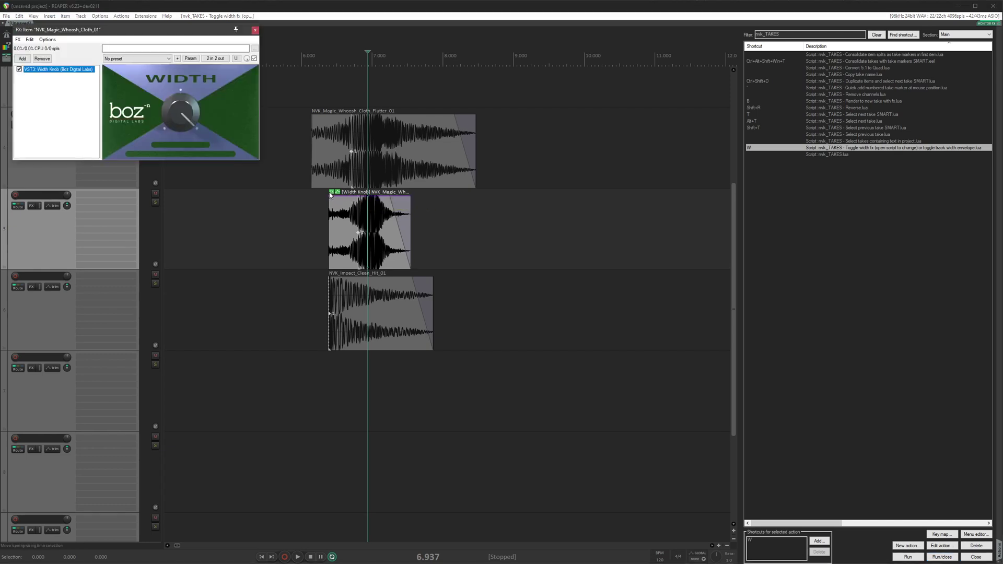
left_click(330, 195)
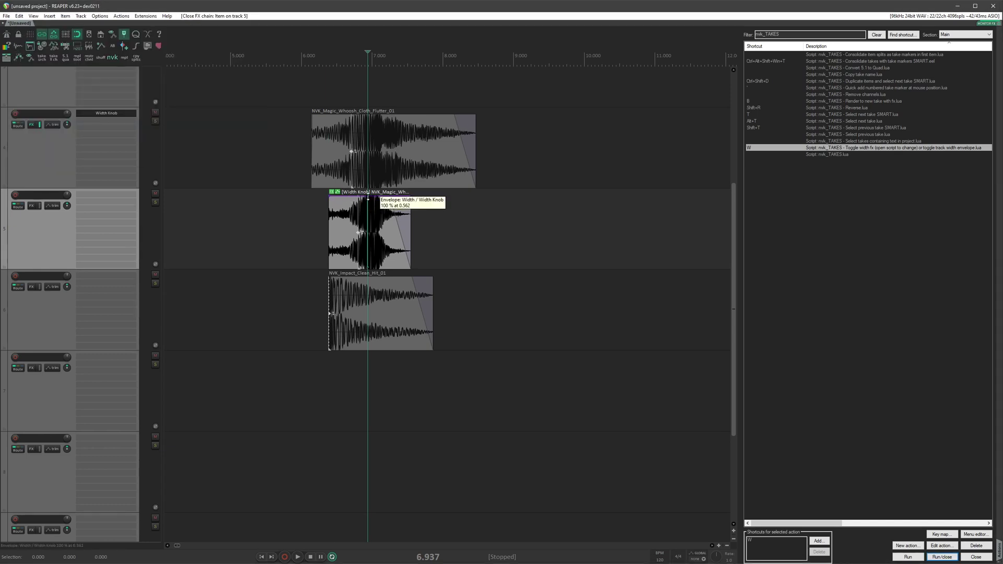
left_click_drag(368, 196, 376, 219)
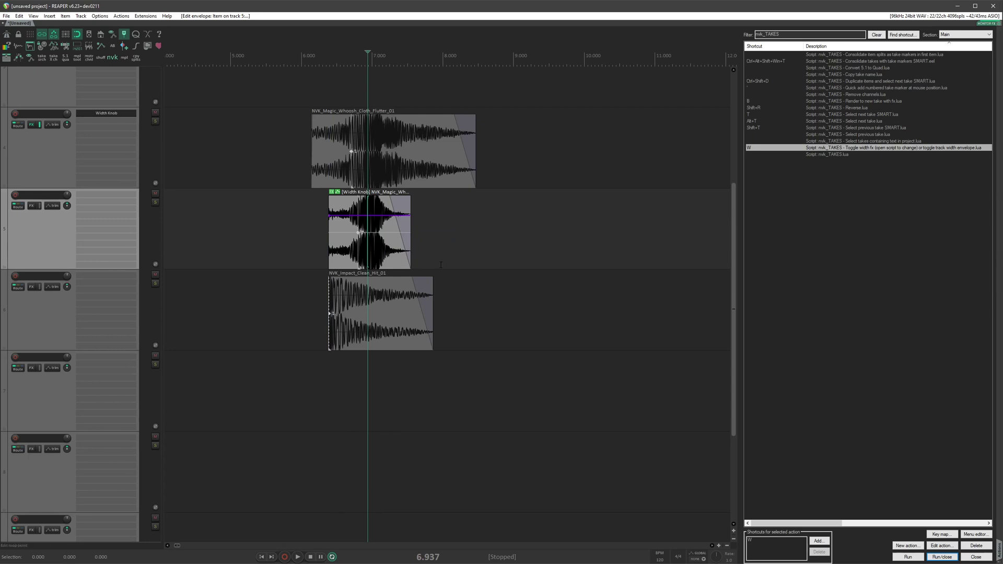
left_click(476, 235)
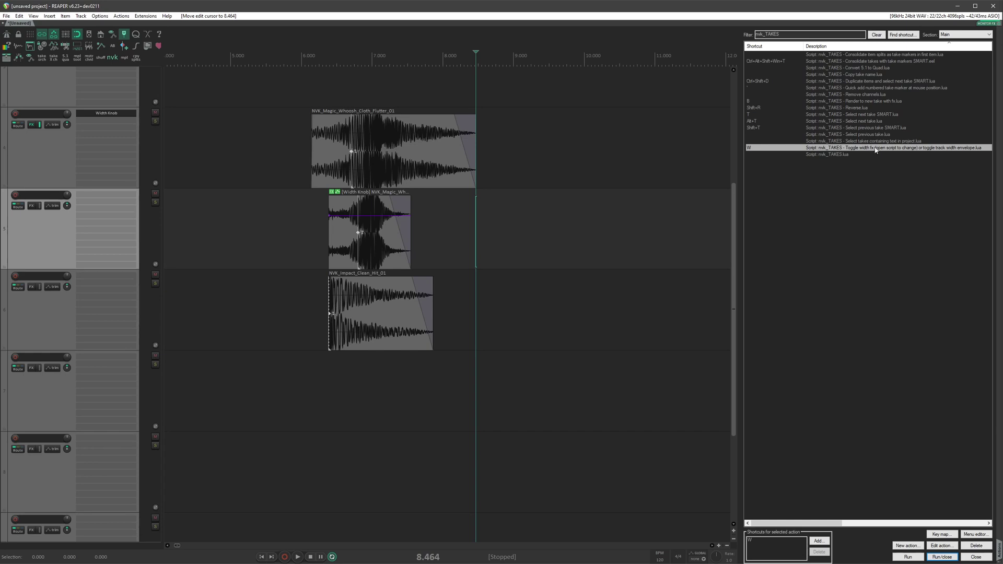
Select the Amb_Beach_5-1_01 item and run the nvk_TAKES Convert 5.1 to Quad script on it.
left_click(878, 68)
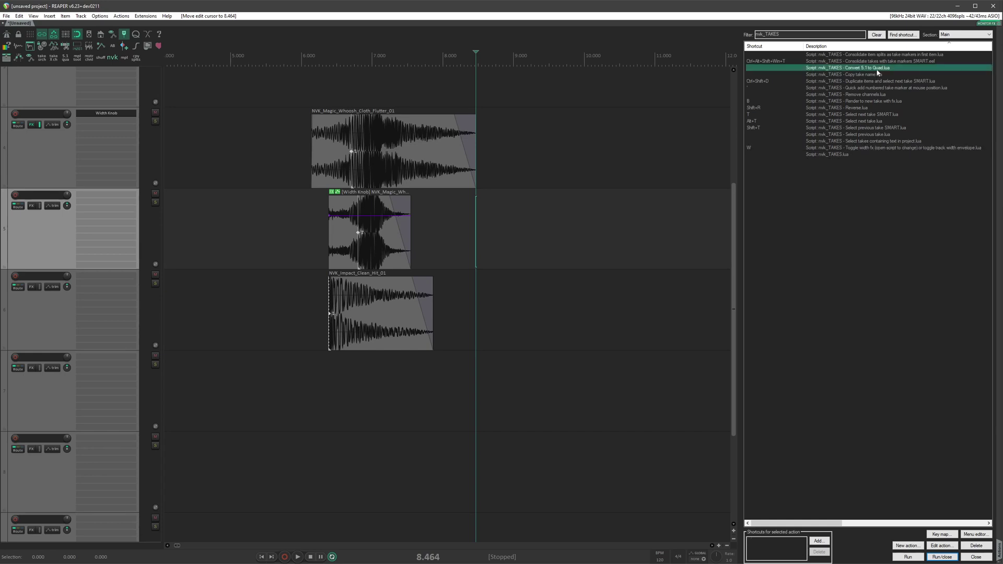
left_click(871, 95)
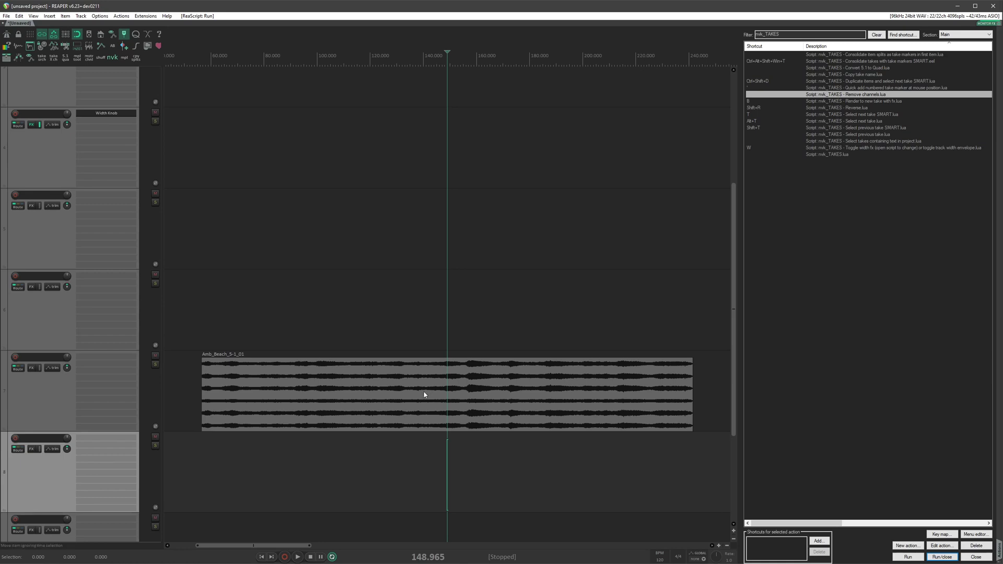
left_click(398, 381)
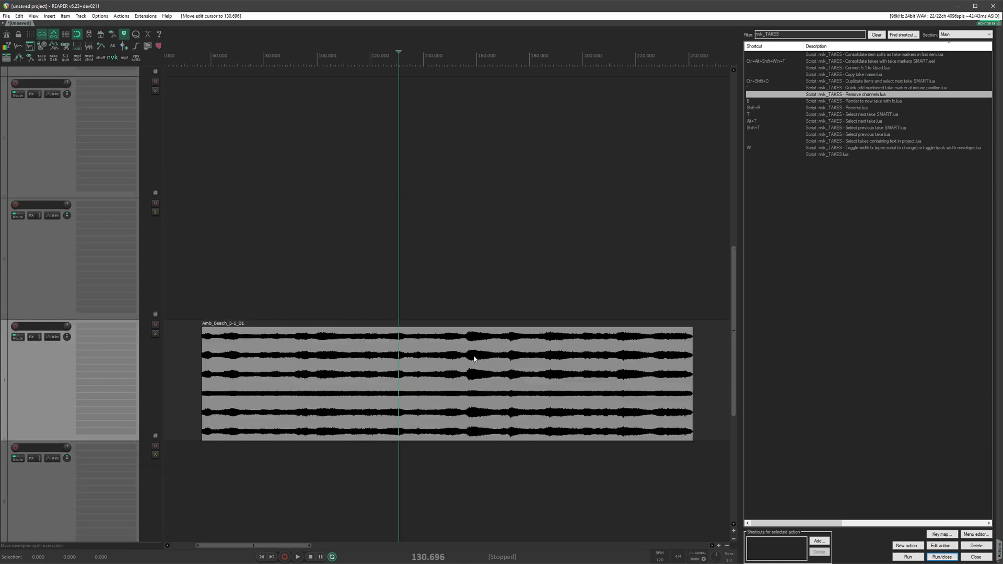
left_click(855, 68)
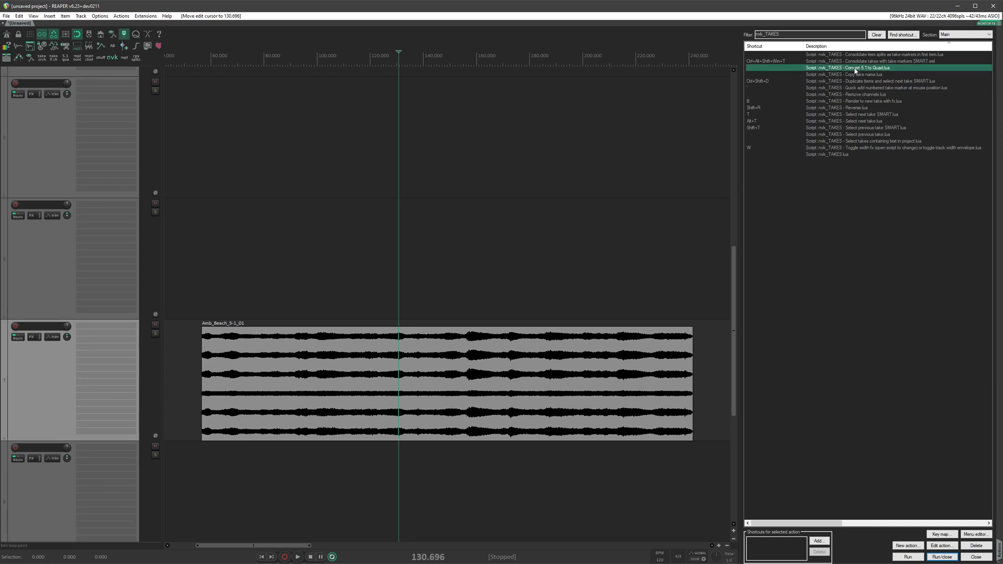
double_click(855, 68)
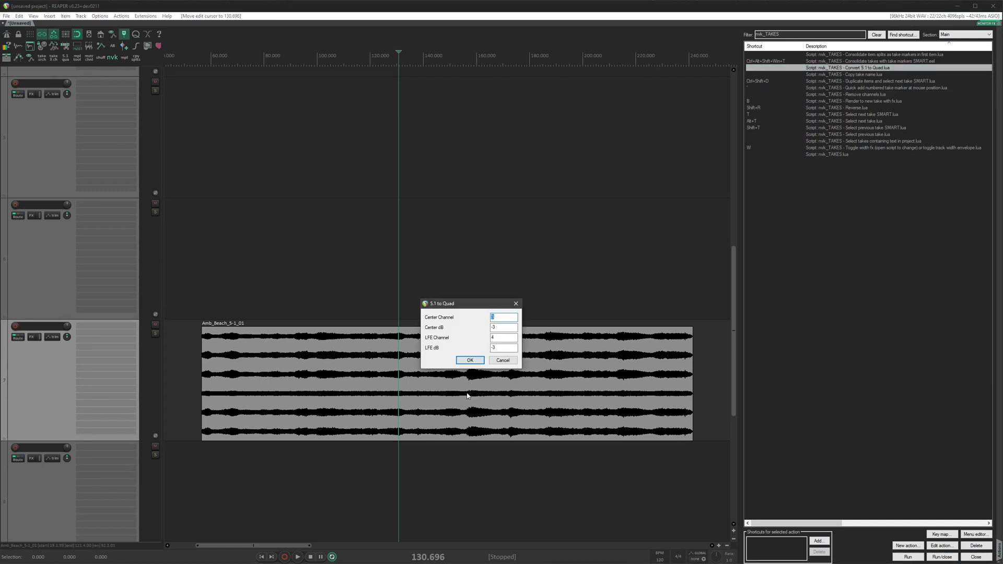
Set Center Channel to 99, check the LFE settings, and convert the beach item to quad.
left_click(500, 318)
double_click(507, 315)
type("2")
key("BackSpace")
type("99")
left_click(502, 337)
left_click(511, 348)
left_click(476, 363)
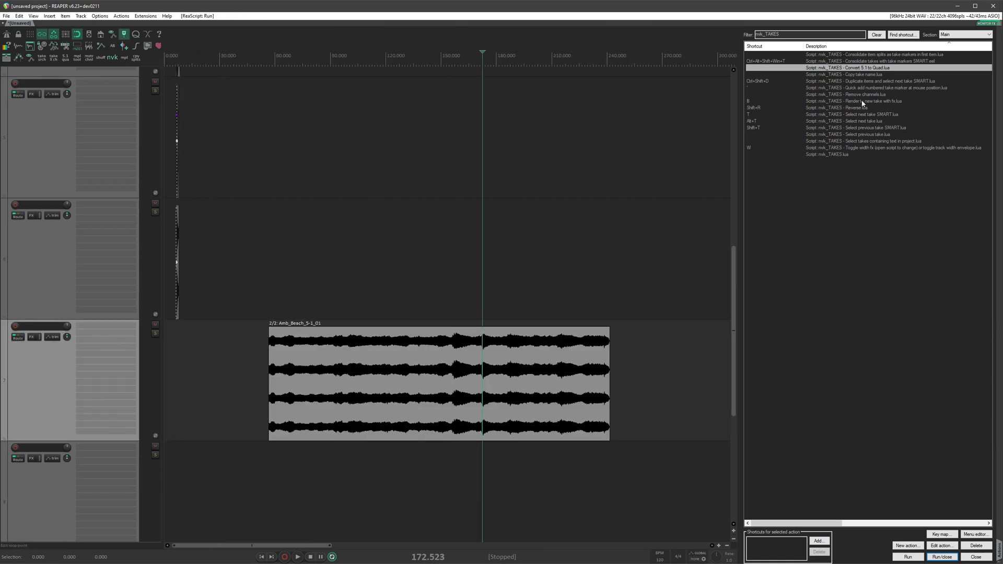
Run the Remove channels script on the quad beach take to remove channels 2,3.
left_click(862, 95)
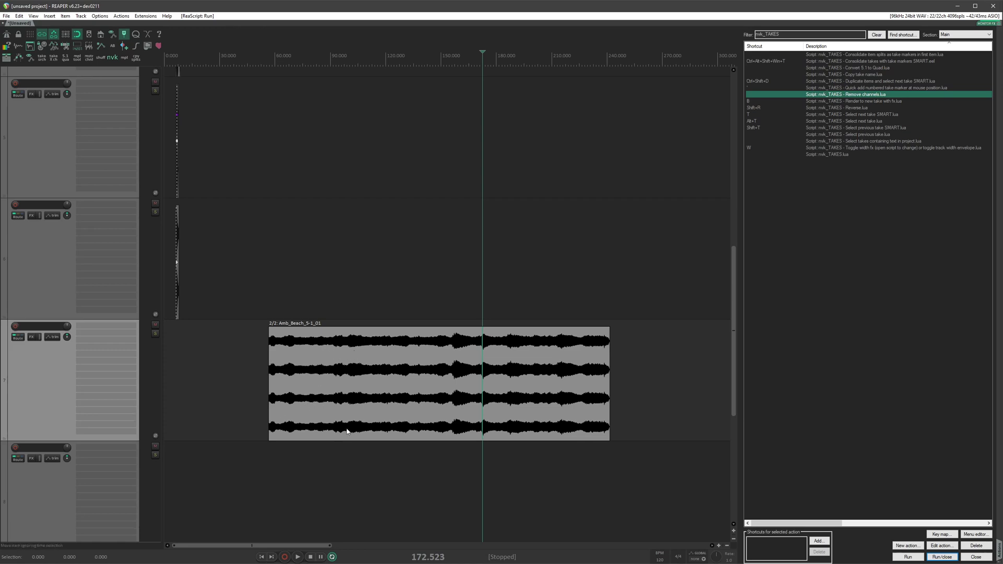
double_click(860, 94)
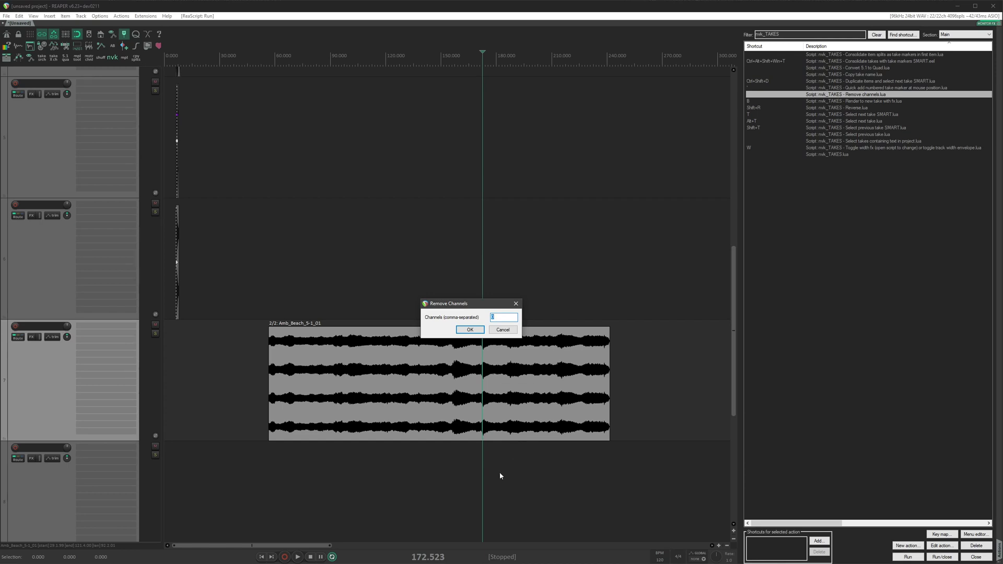
type("2,3")
key("Return")
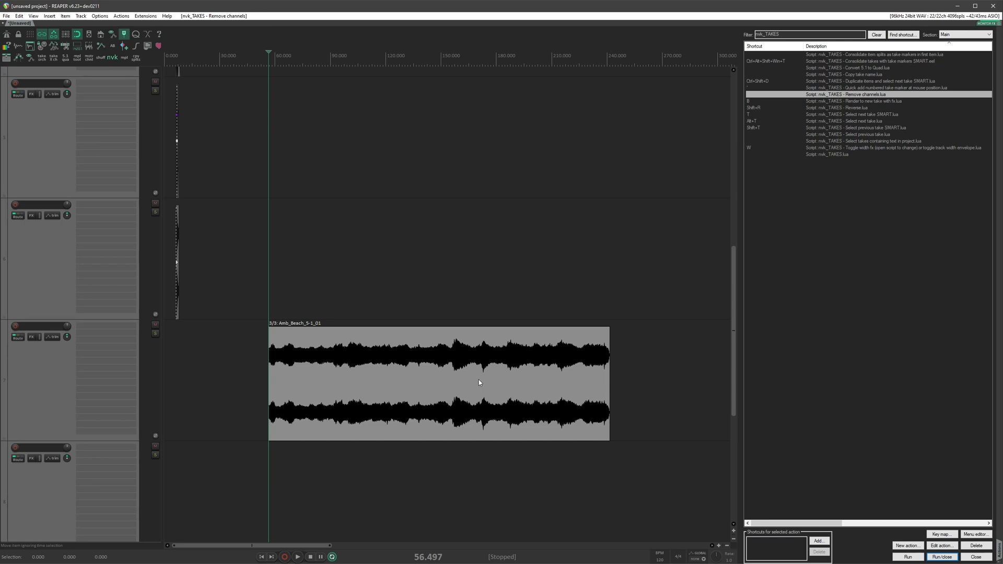
Run the Select takes containing text script to select the two NVK_Magic_Whoosh takes in the project.
left_click(887, 142)
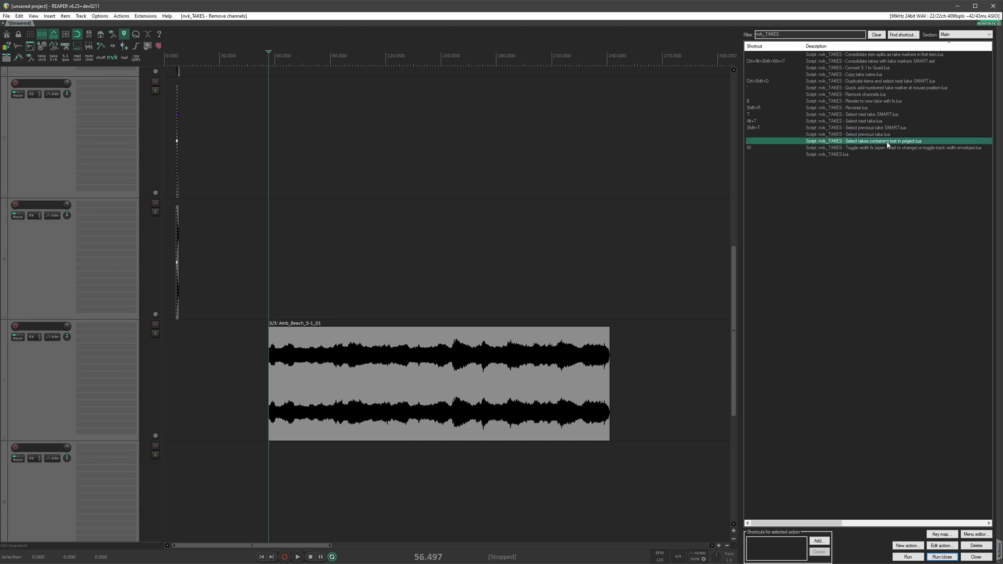
double_click(888, 142)
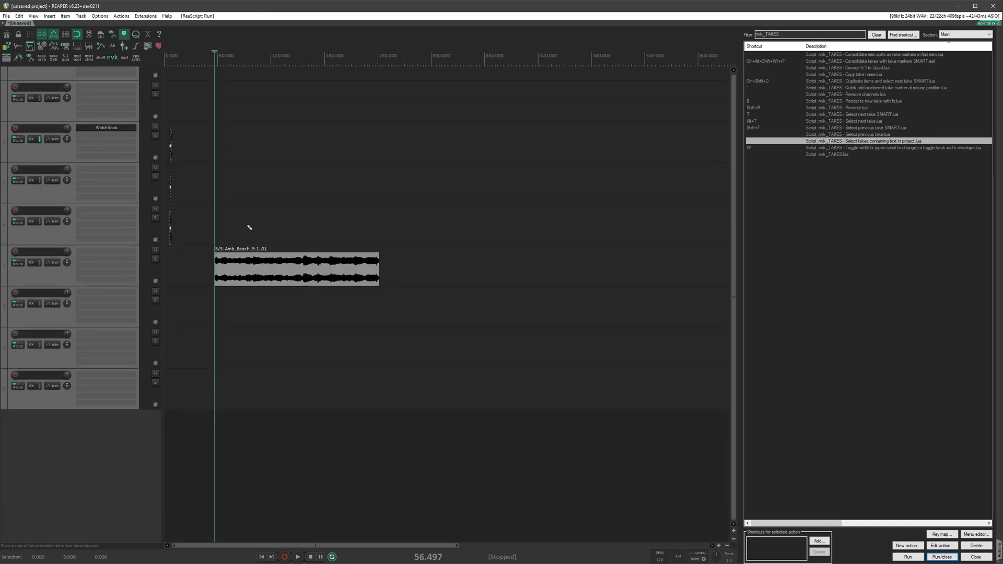
left_click(184, 249)
scroll(280, 244, "up", 3)
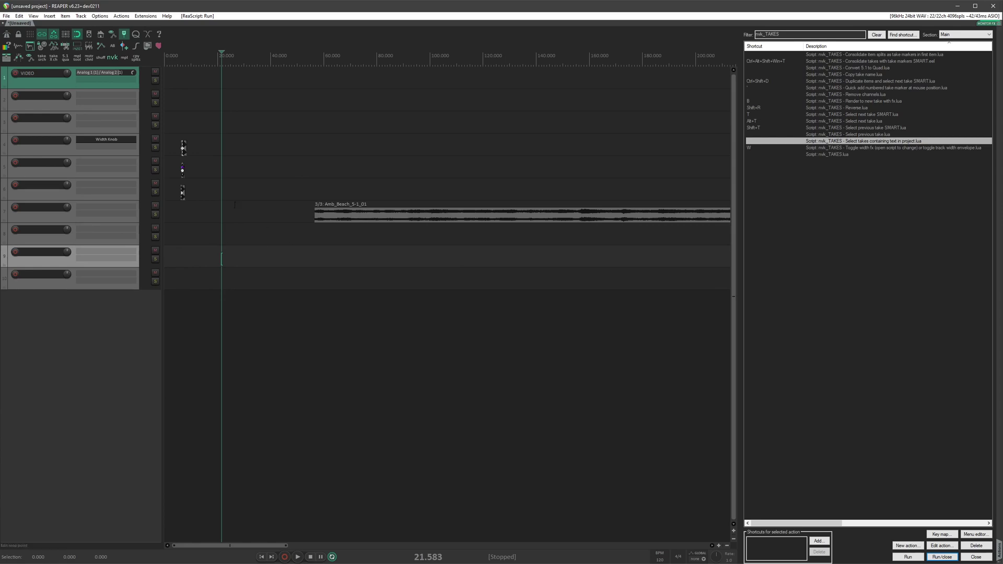
left_click(188, 211)
scroll(209, 219, "up", 5)
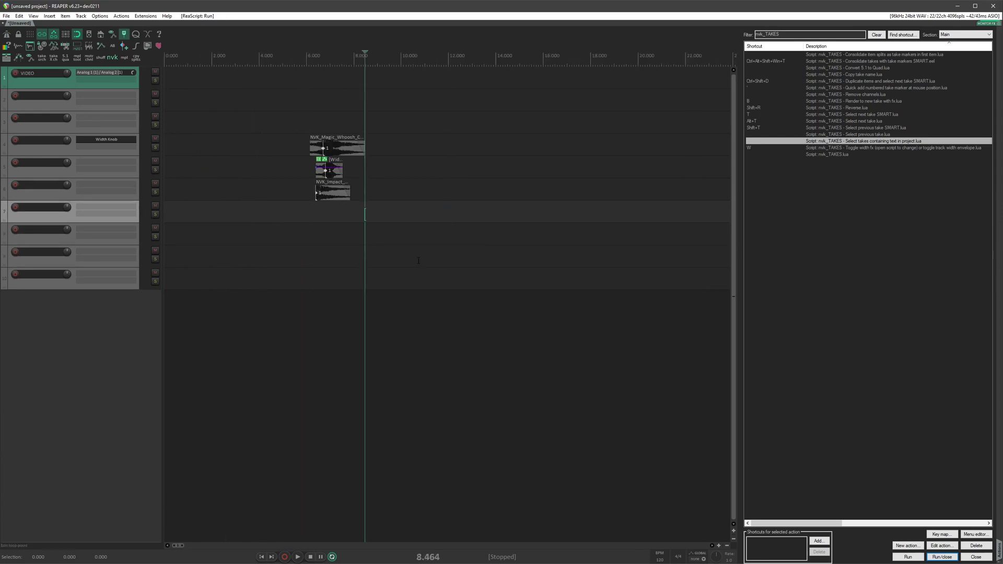
scroll(373, 233, "down", 2)
scroll(444, 195, "up", 6)
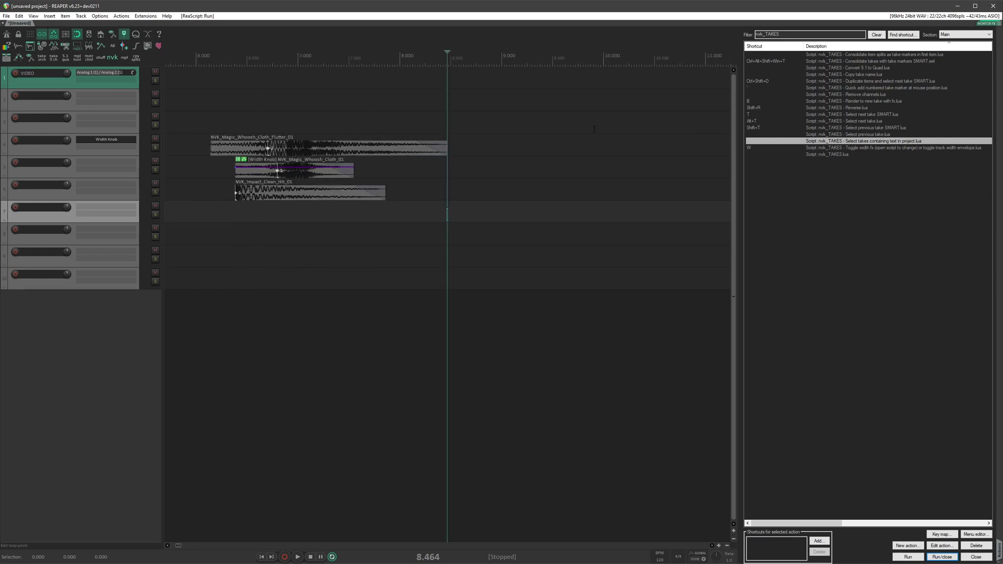
double_click(879, 144)
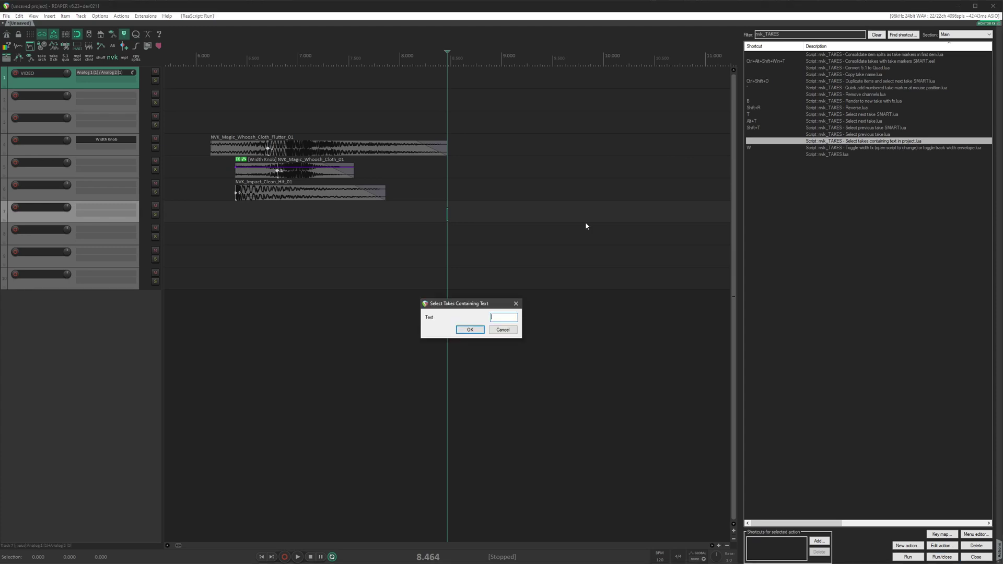
key("Return")
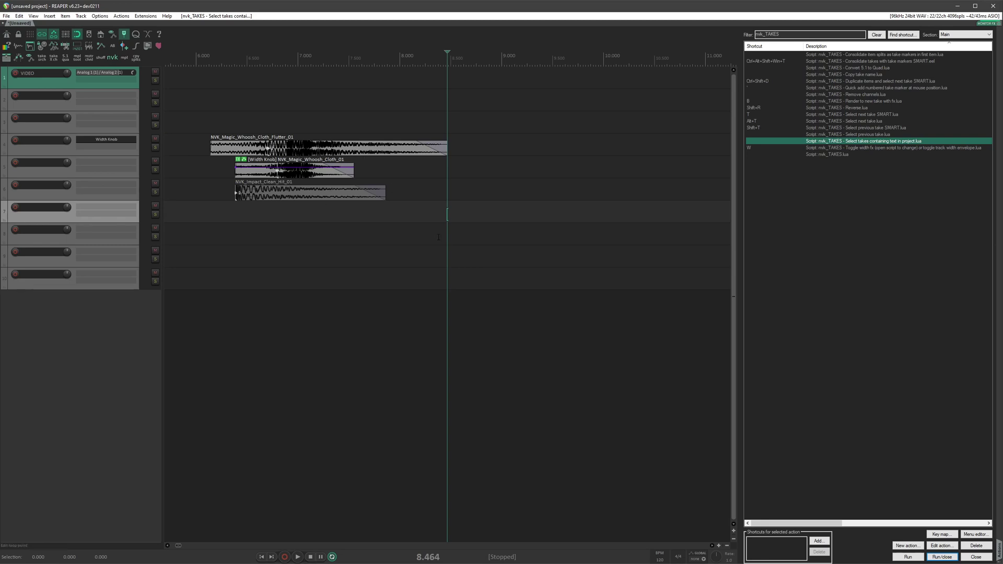
Cut the two selected whoosh items and undo the cut.
scroll(439, 239, "down", 5)
key("ctrl+x")
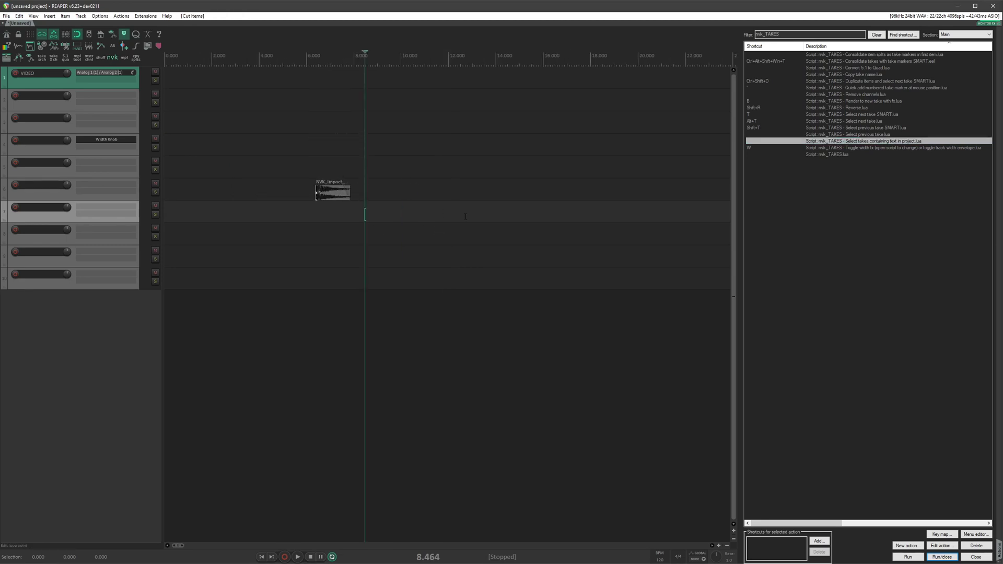
key("ctrl+z")
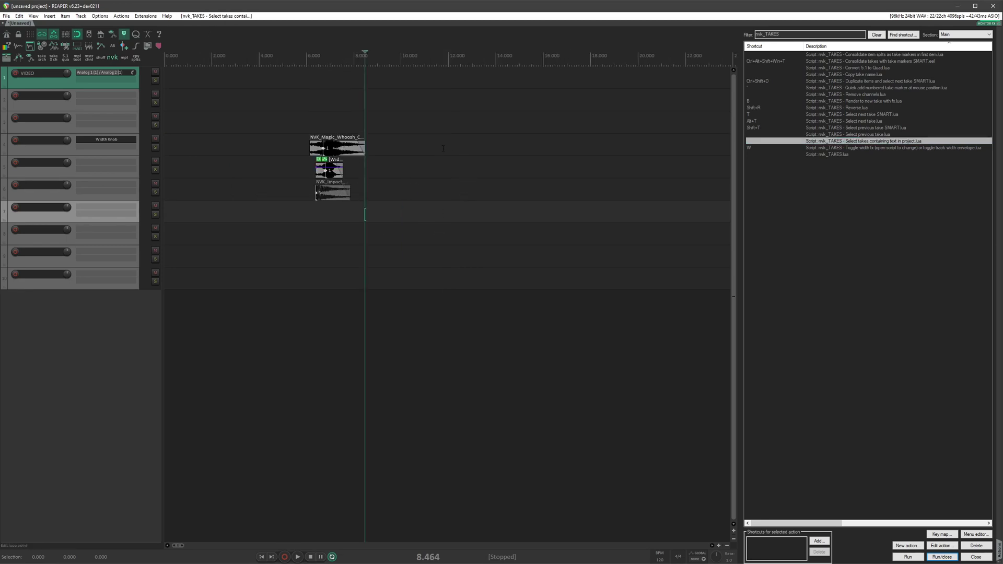